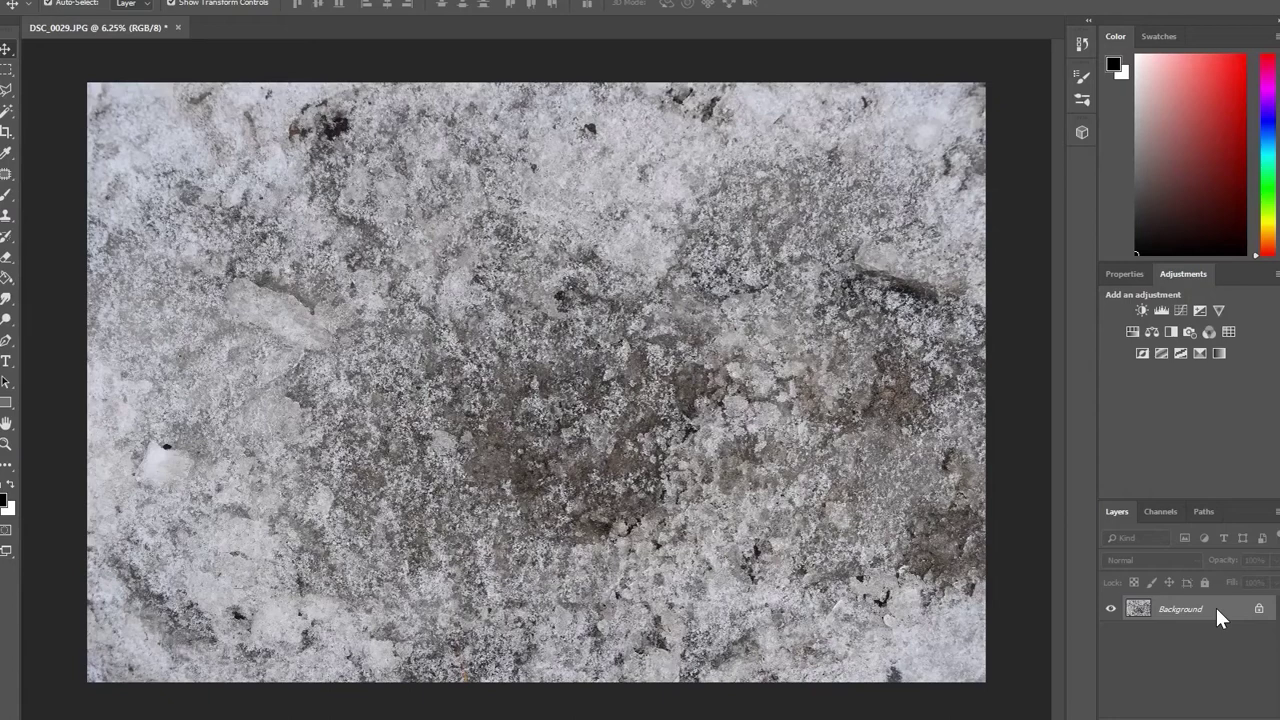
- Unlock the Background as Layer 0 and scale the photo to half size in the top-left
left_click(1215, 605)
double_click(1201, 625)
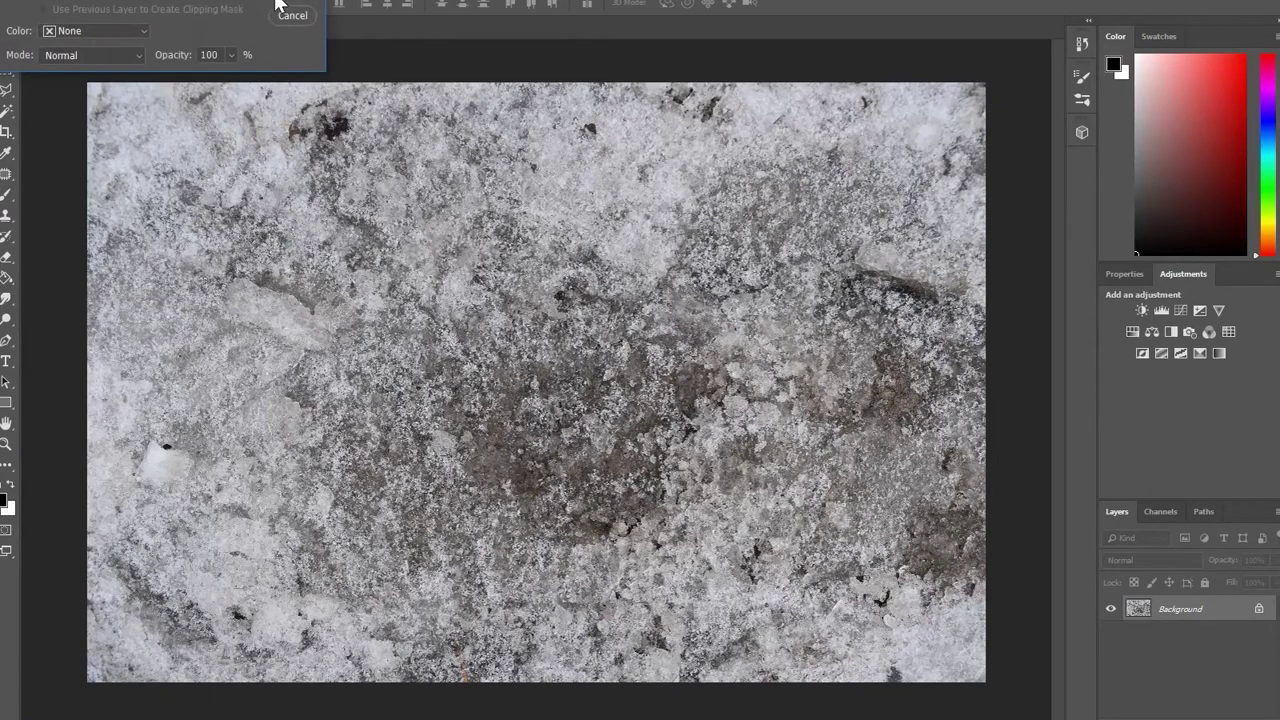
left_click(280, 3)
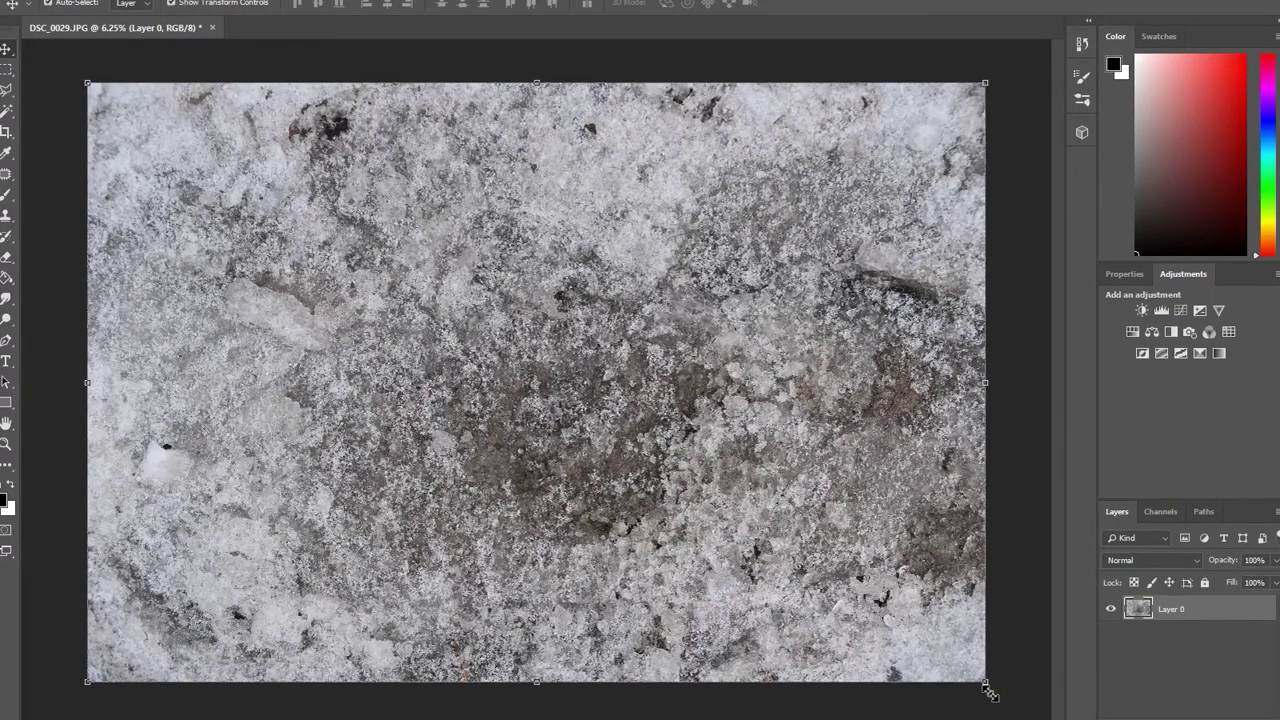
left_click_drag(987, 688, 539, 437)
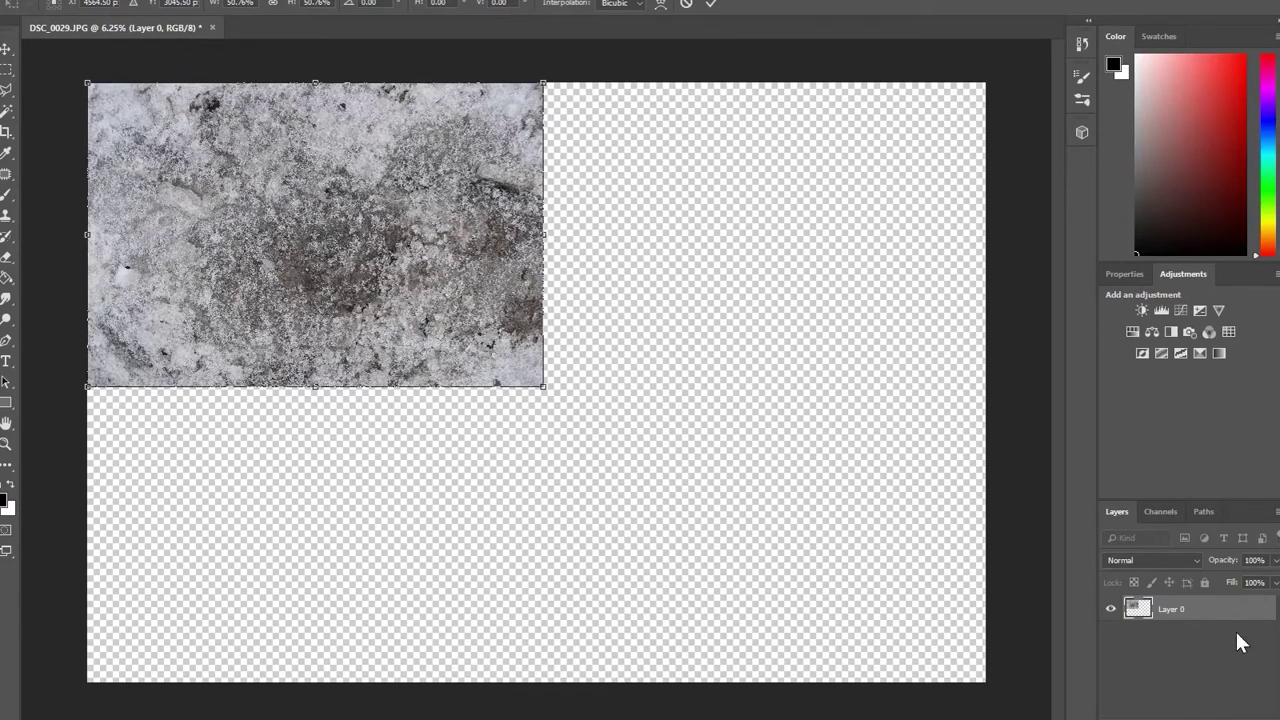
key("Return")
- Duplicate the layer, flip the copy horizontally, place it alongside, and merge both into a top strip
key("ctrl+j")
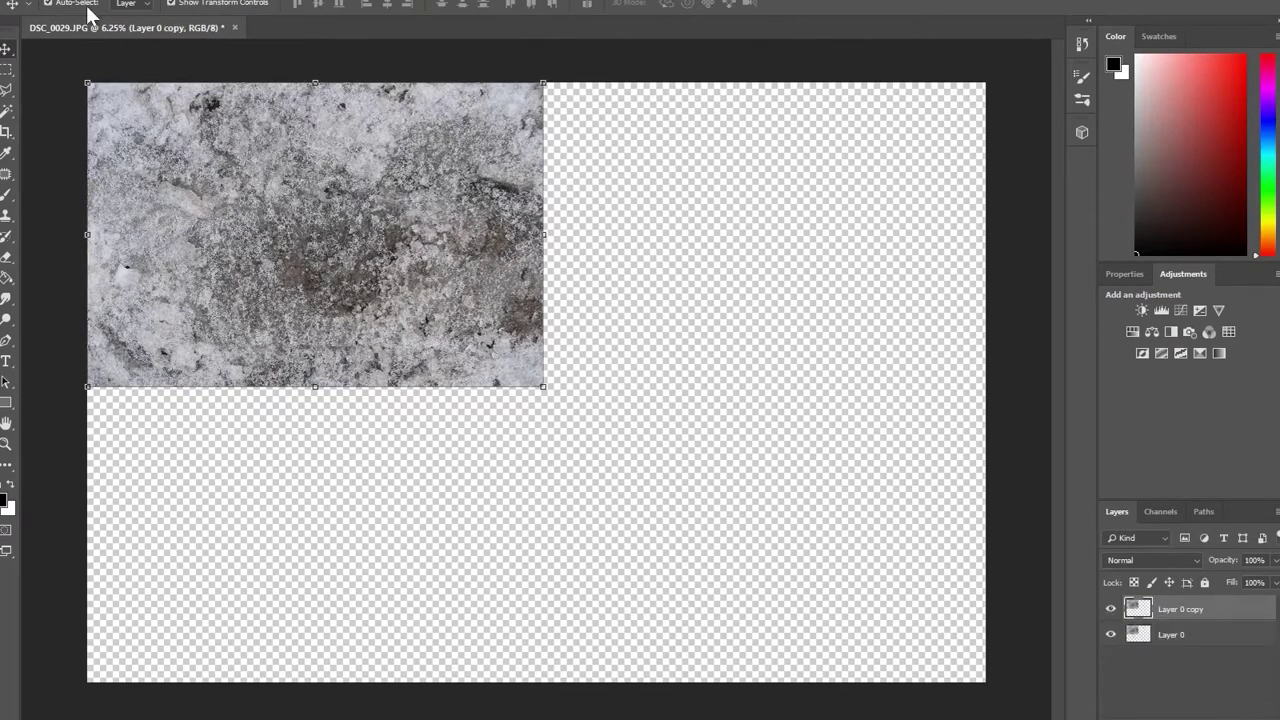
left_click(62, 0)
mouse_move(314, 309)
left_click(310, 477)
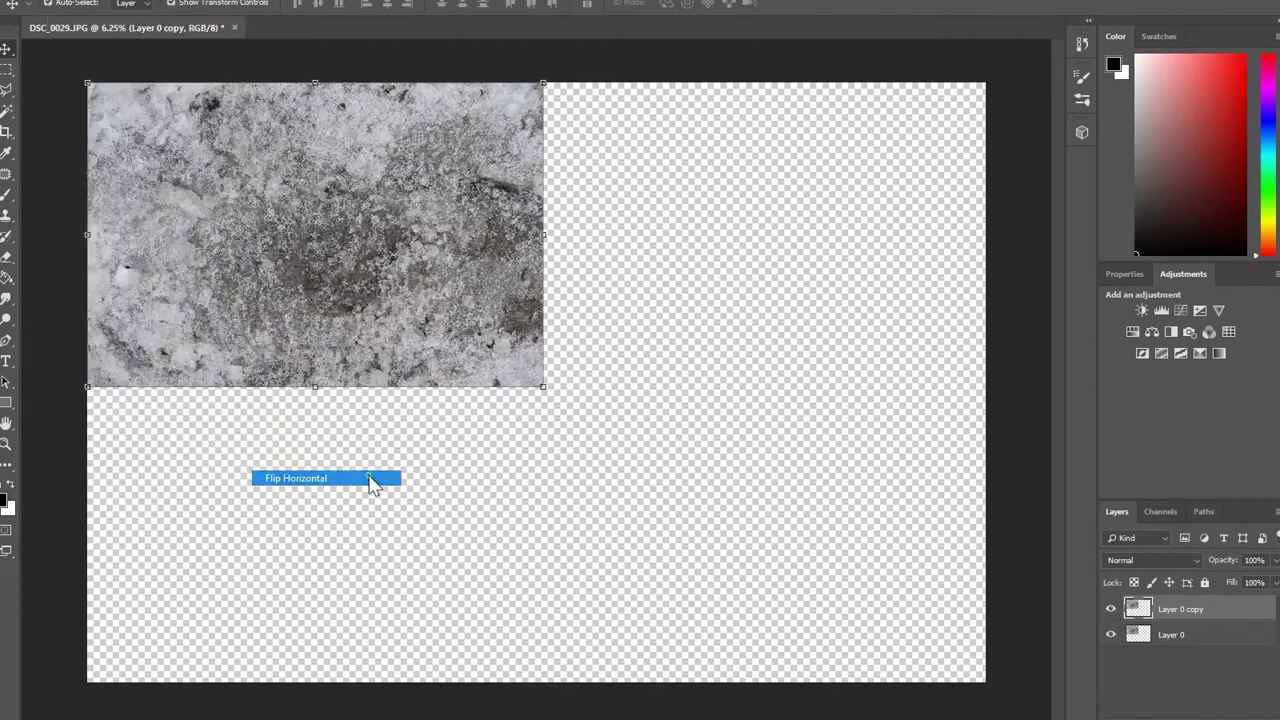
left_click_drag(288, 265, 738, 265)
left_click(1220, 636, "shift")
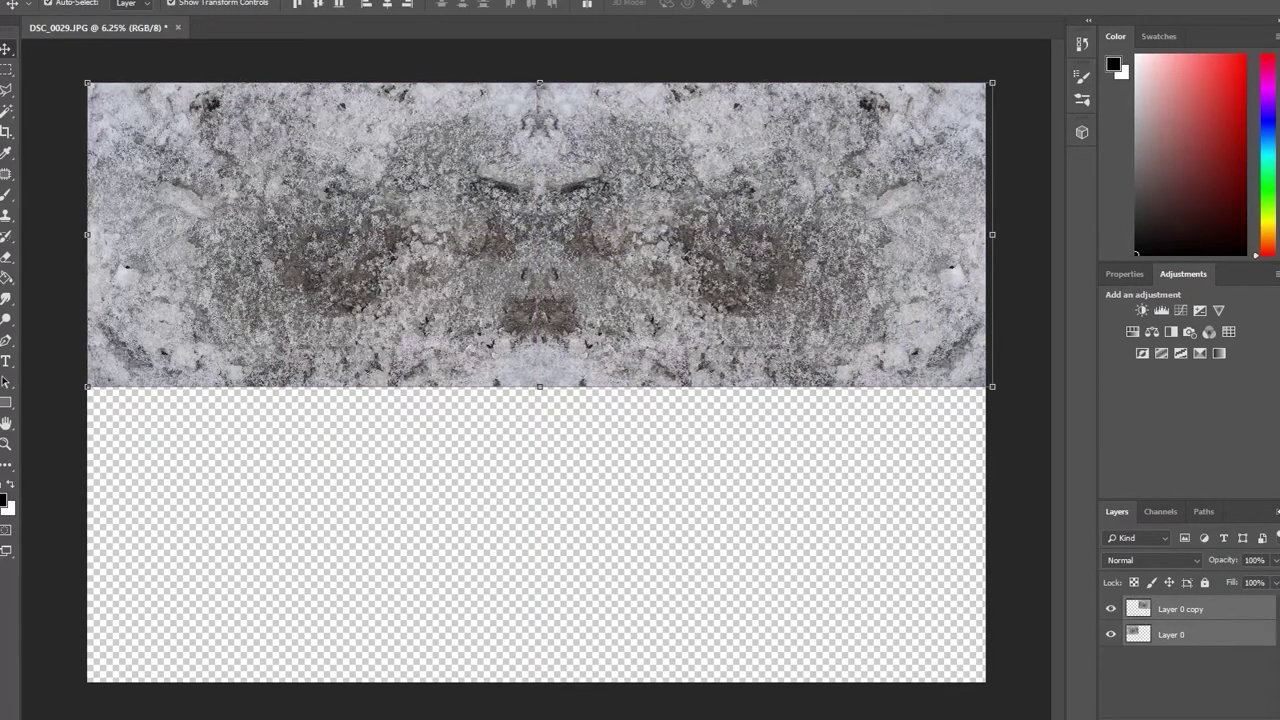
left_click(1275, 511)
left_click(1222, 395)
- Duplicate the top strip, flip it vertically, and move it to fill the lower half
key("ctrl+j")
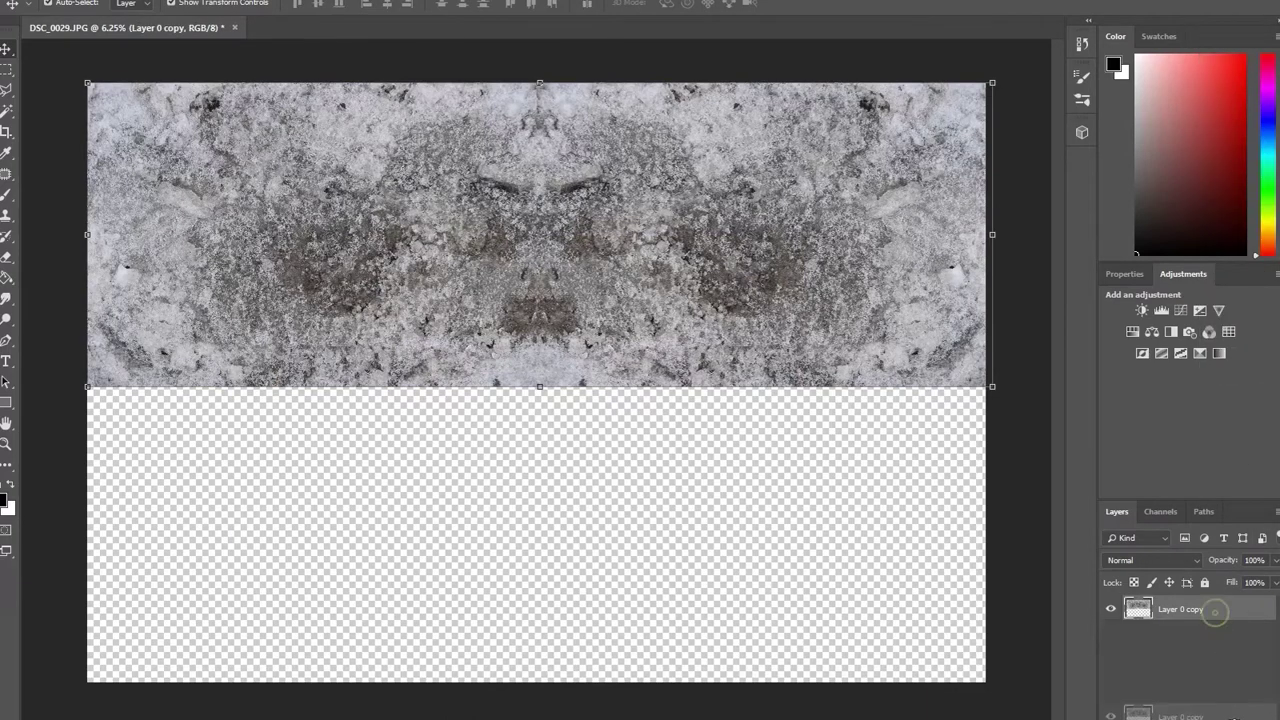
left_click(62, 1)
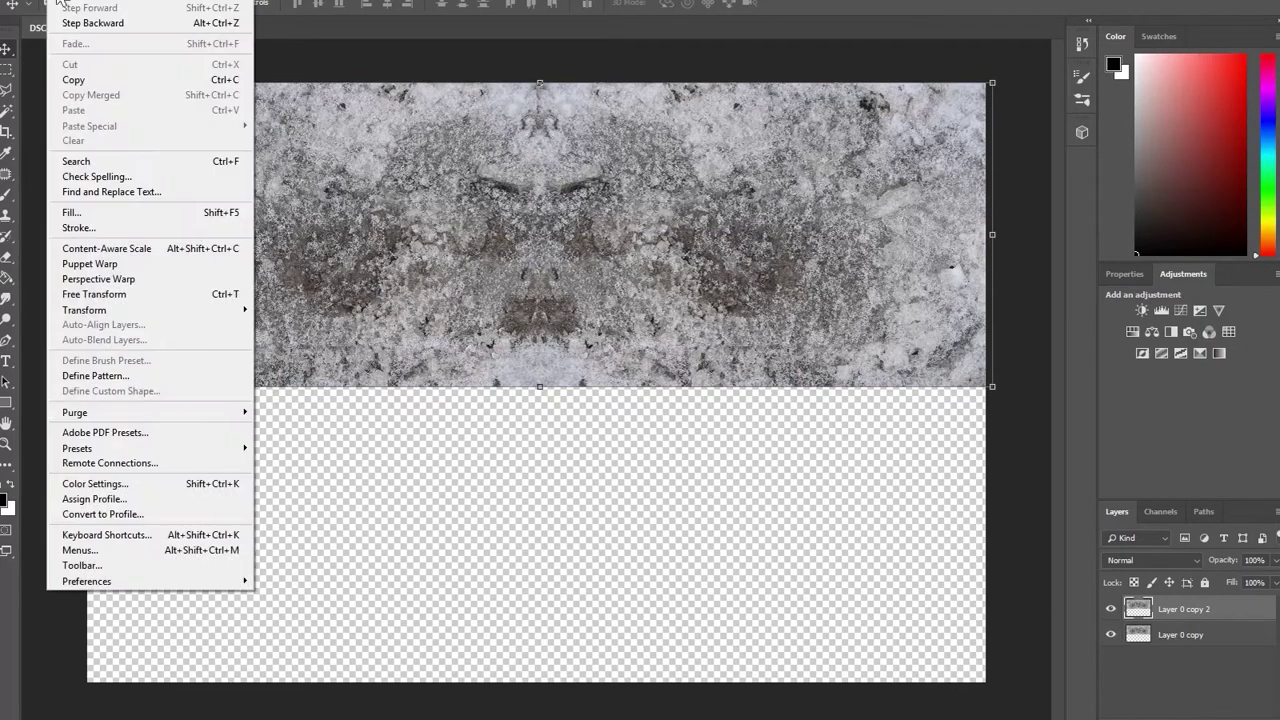
mouse_move(140, 312)
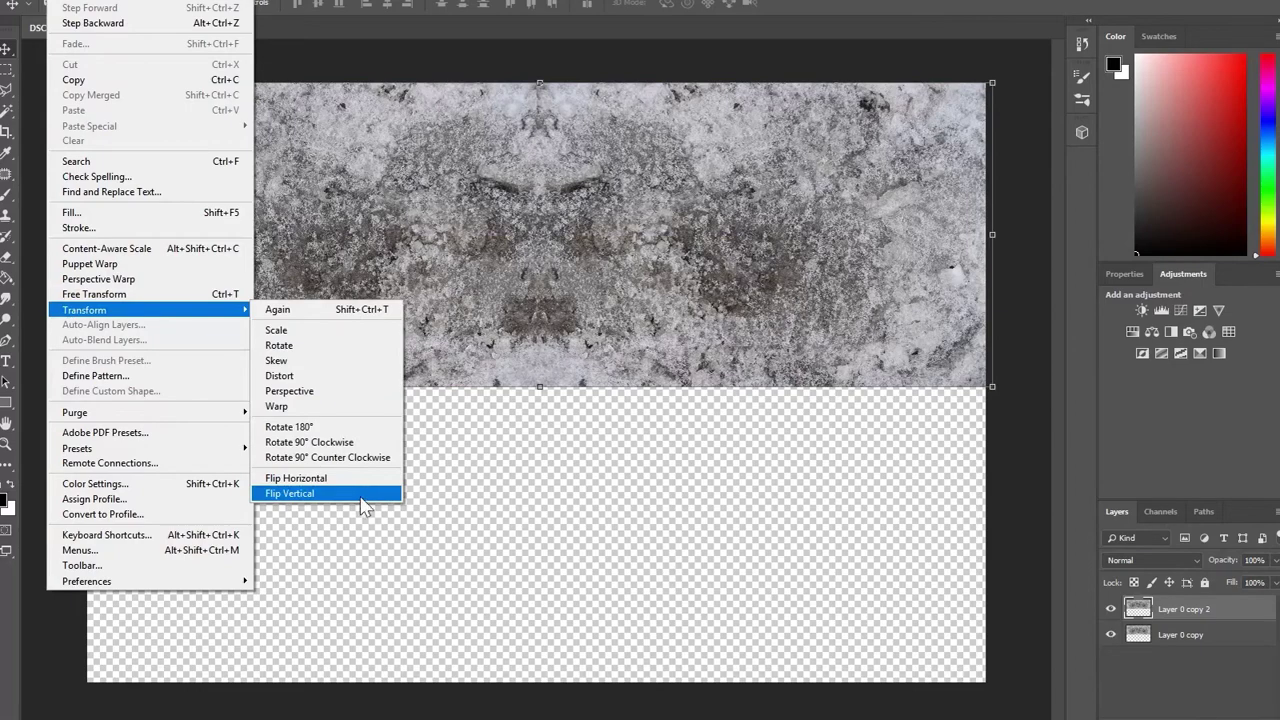
left_click(362, 494)
left_click_drag(618, 310, 493, 533)
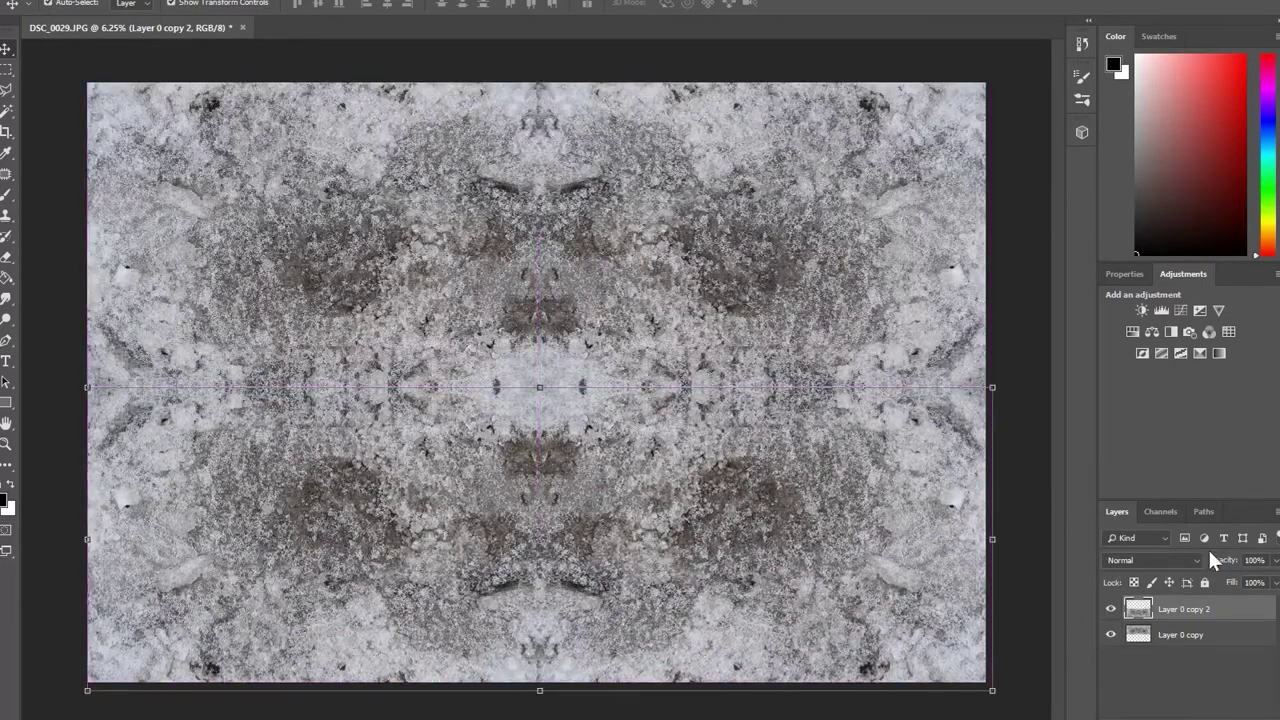
- Scale both mirrored layers slightly smaller and merge them into a single layer
left_click(1180, 634, "shift")
left_click_drag(992, 690, 974, 680)
key("Return")
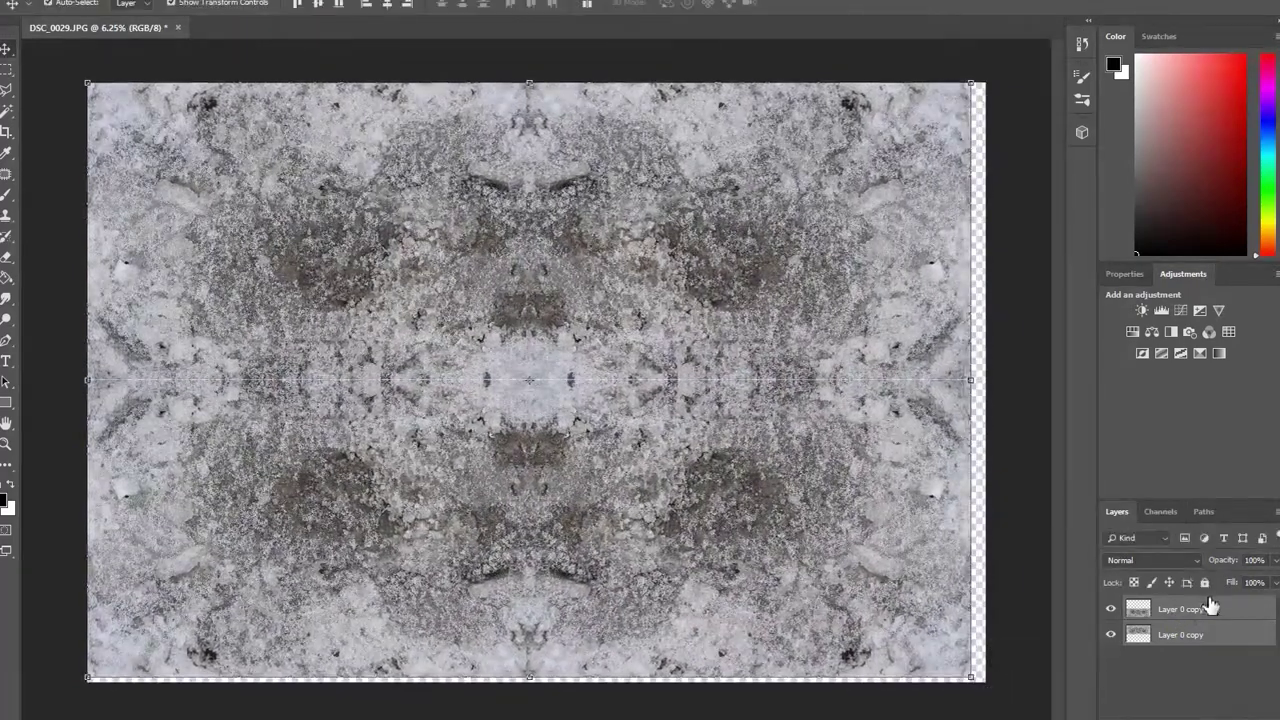
left_click(1210, 605)
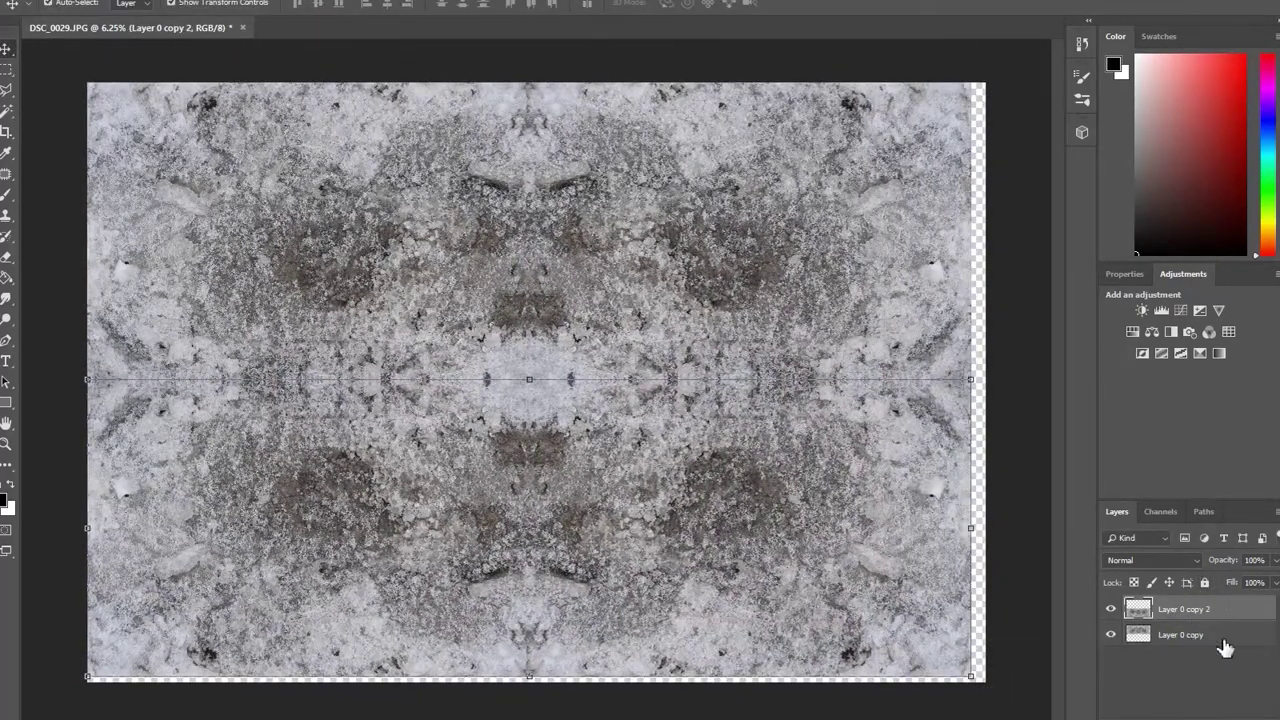
left_click(1225, 648, "shift")
left_click(1276, 511)
left_click(1160, 408)
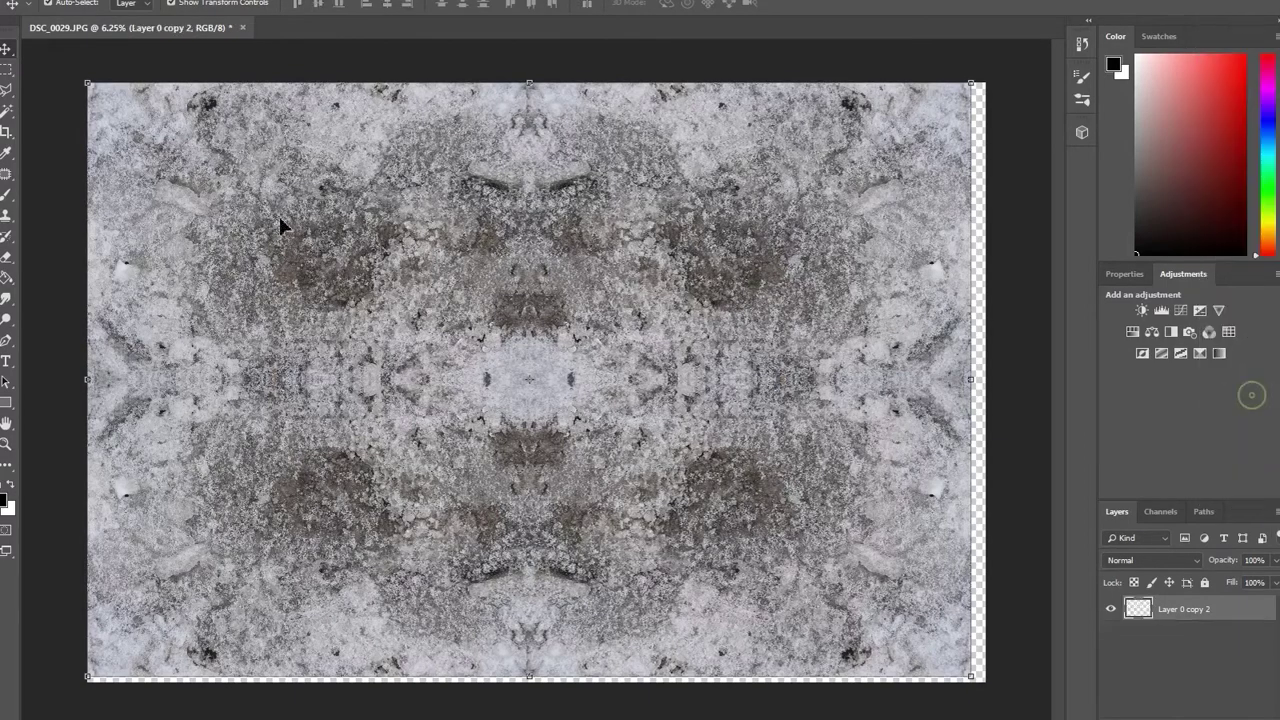
- Crop the canvas to trim the transparent strip off the right edge
left_click(7, 132)
left_click_drag(988, 686, 978, 679)
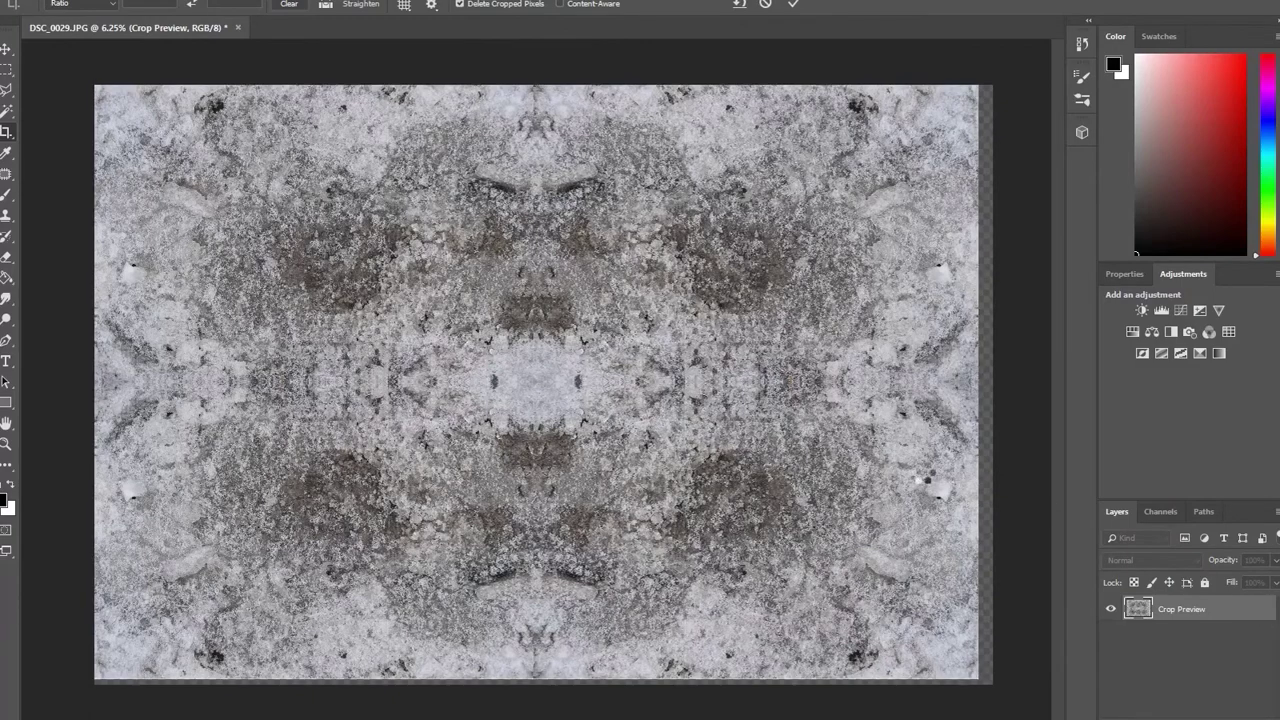
key("Return")
- Patch over the mirrored middle, lower-centre and upper-right areas with other snow texture
key("j")
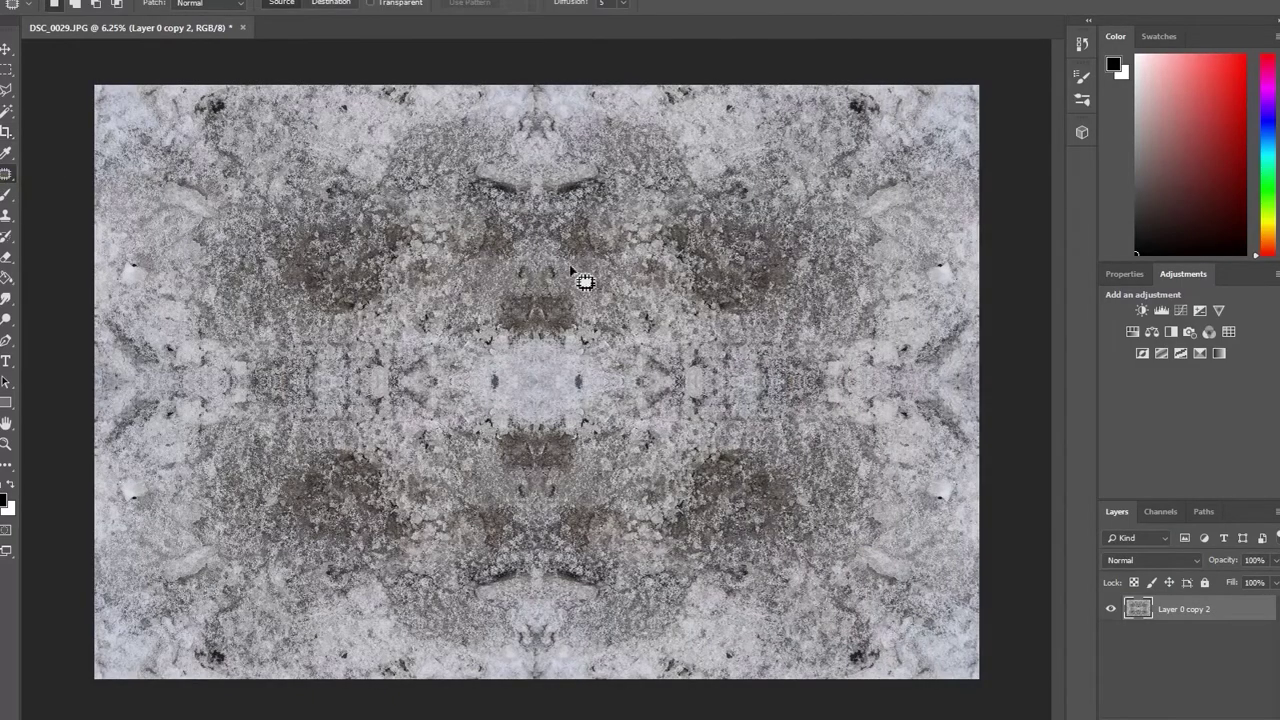
mouse_move(465, 345)
left_mouse_down()
mouse_move(620, 363)
mouse_move(626, 329)
mouse_move(465, 345)
mouse_move(526, 409)
mouse_move(612, 407)
mouse_move(457, 491)
left_mouse_up()
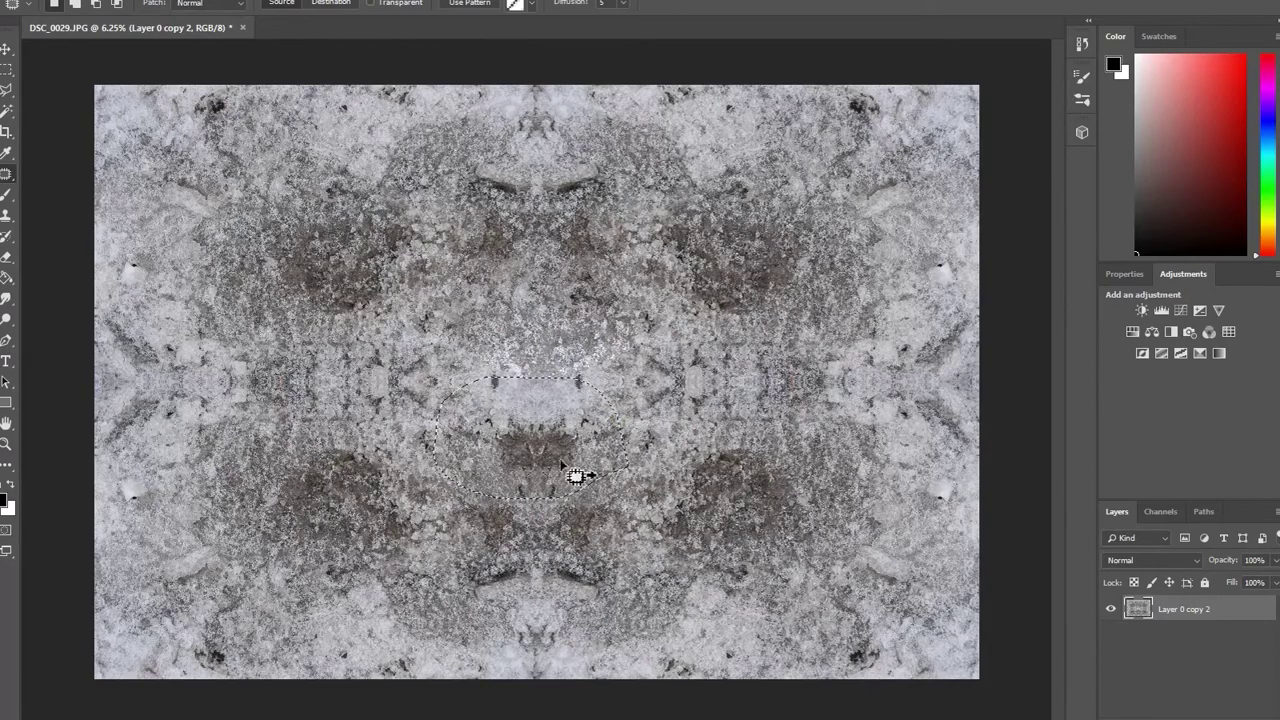
mouse_move(571, 477)
left_mouse_down()
mouse_move(258, 589)
mouse_move(249, 607)
mouse_move(289, 609)
left_mouse_up()
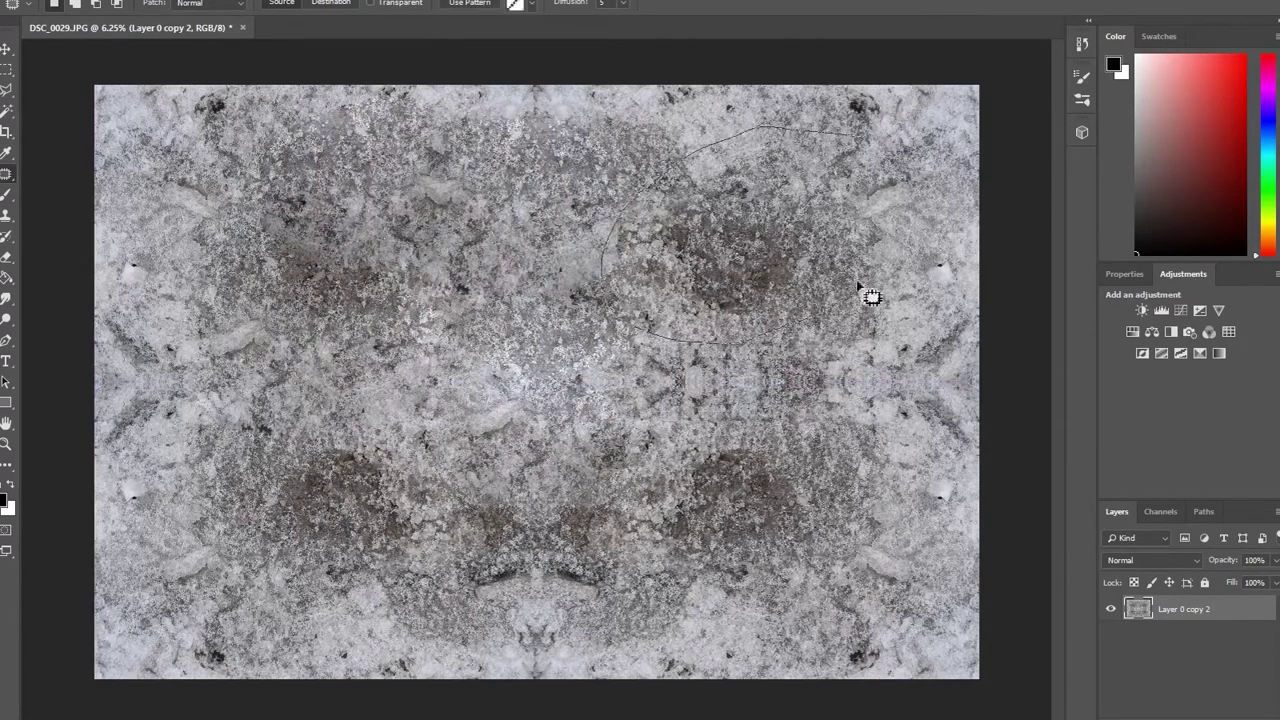
mouse_move(871, 294)
left_mouse_down()
mouse_move(723, 114)
mouse_move(414, 571)
mouse_move(557, 117)
left_mouse_up()
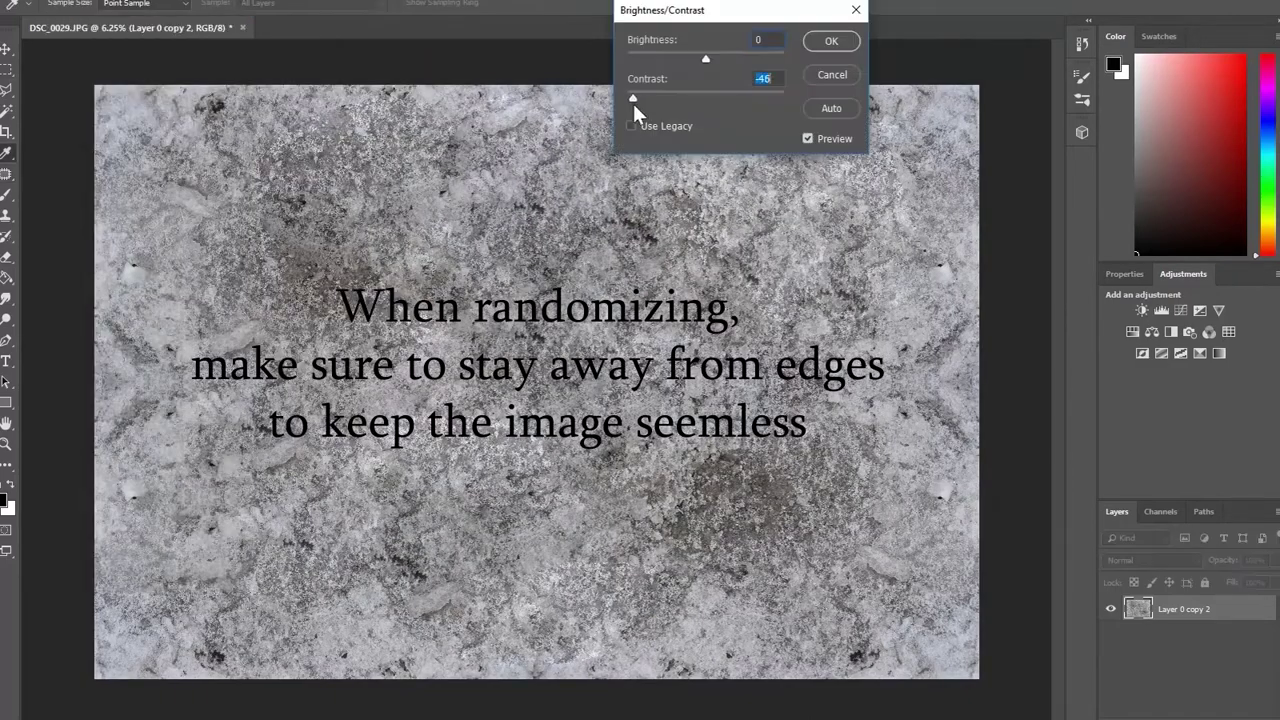
- Lower the contrast to about -46 with Brightness/Contrast and patch the left-edge area
left_click(829, 40)
left_click_drag(114, 314, 175, 273)
left_click_drag(125, 342, 986, 386)
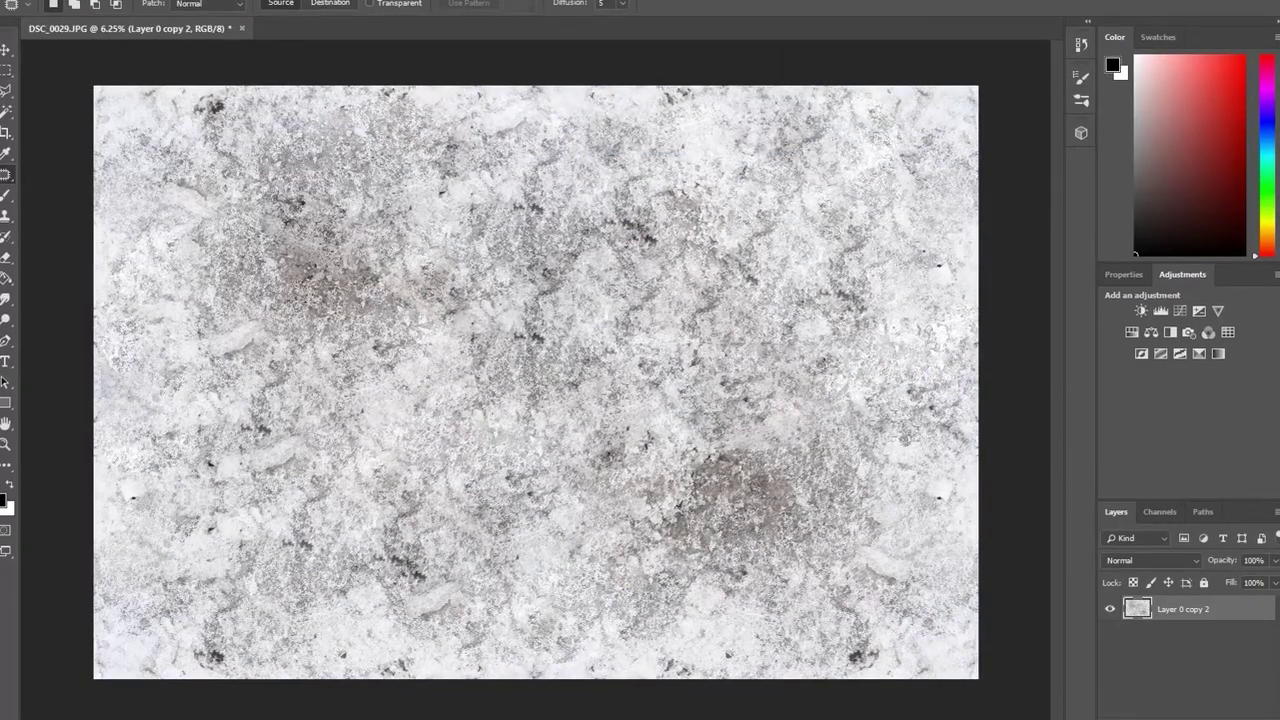
left_click(32, 0)
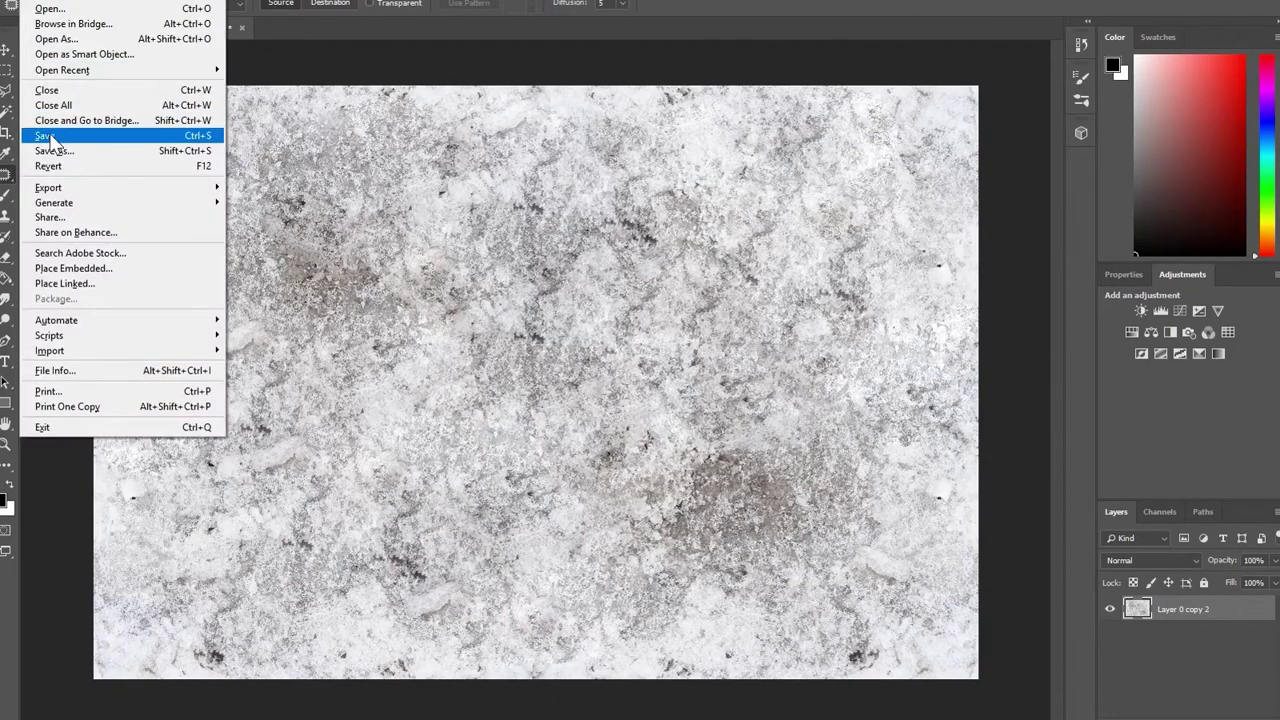
- Save the texture as JPEG 'SNOW COLOUR' in TUTORIAL, then duplicate the texture layer
left_click(50, 152)
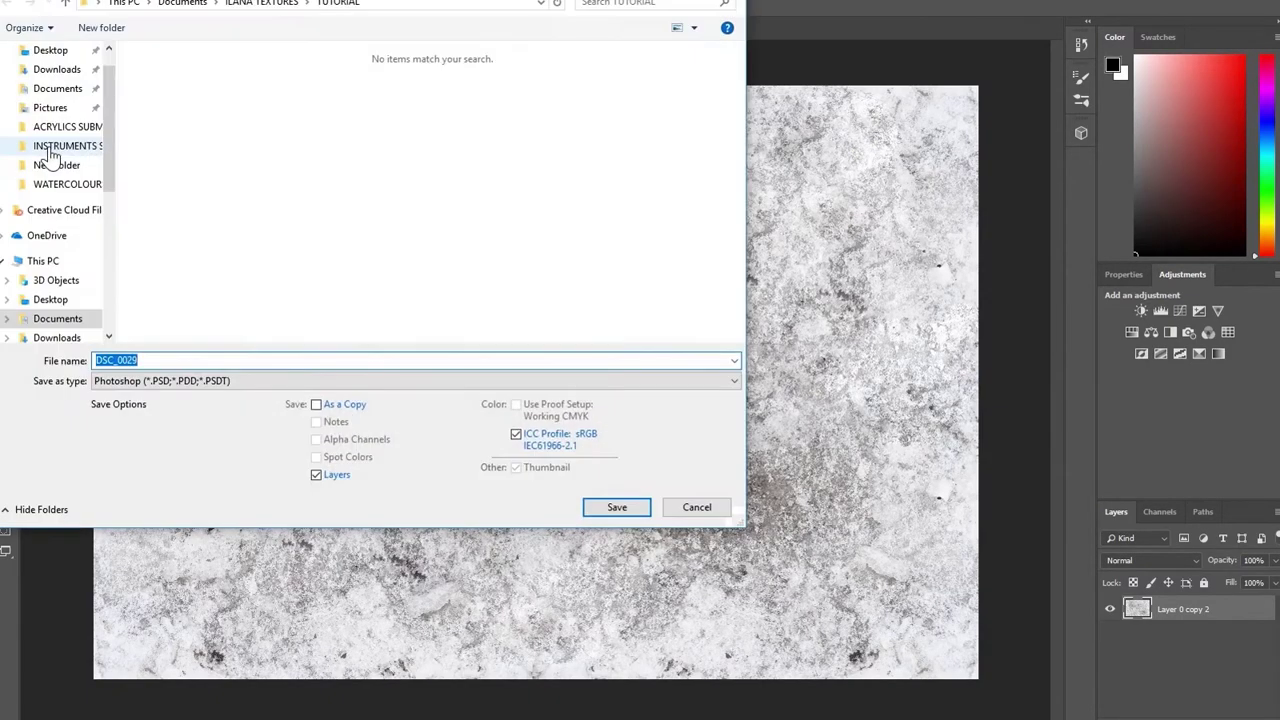
left_click(177, 379)
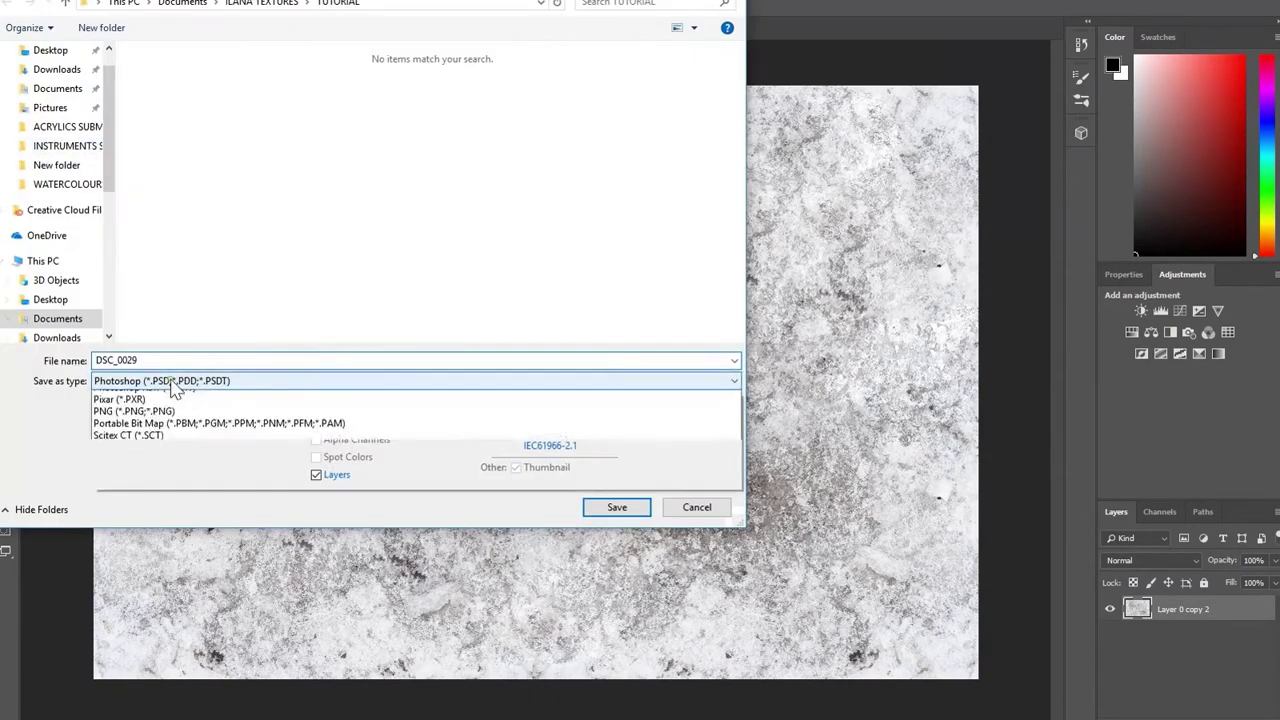
left_click(160, 505)
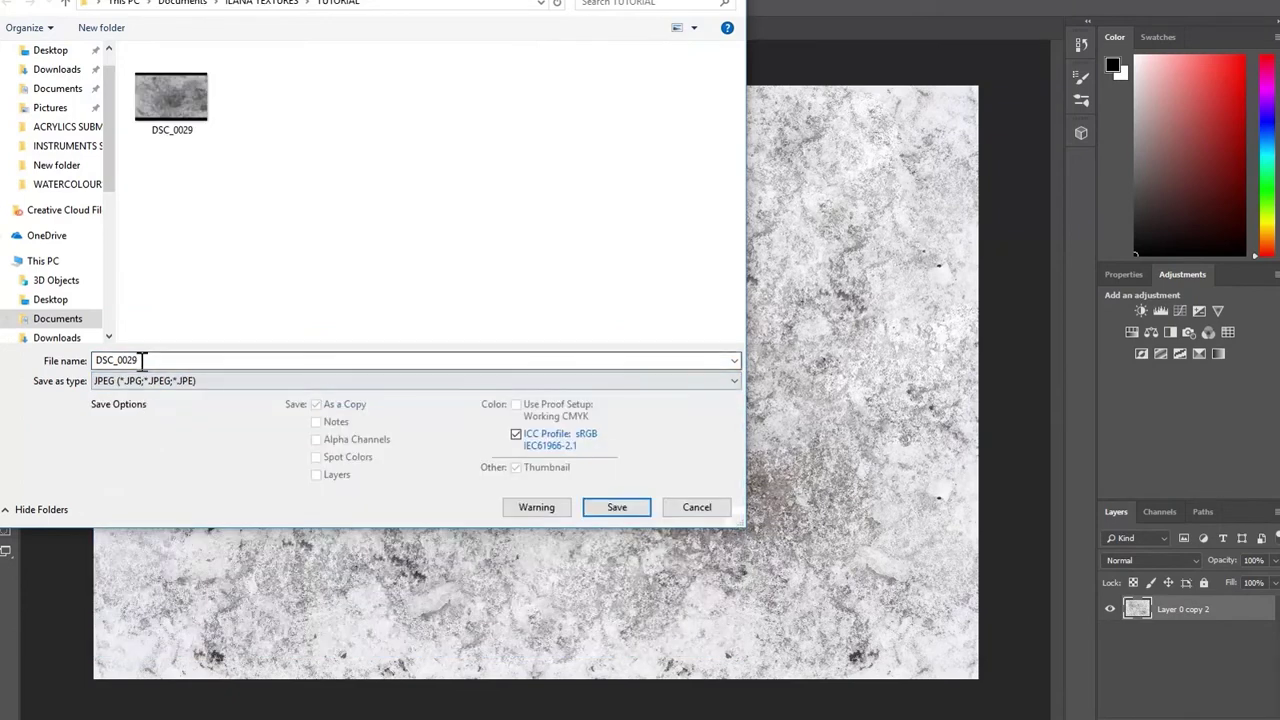
double_click(142, 361)
type("SNOW COLOUR")
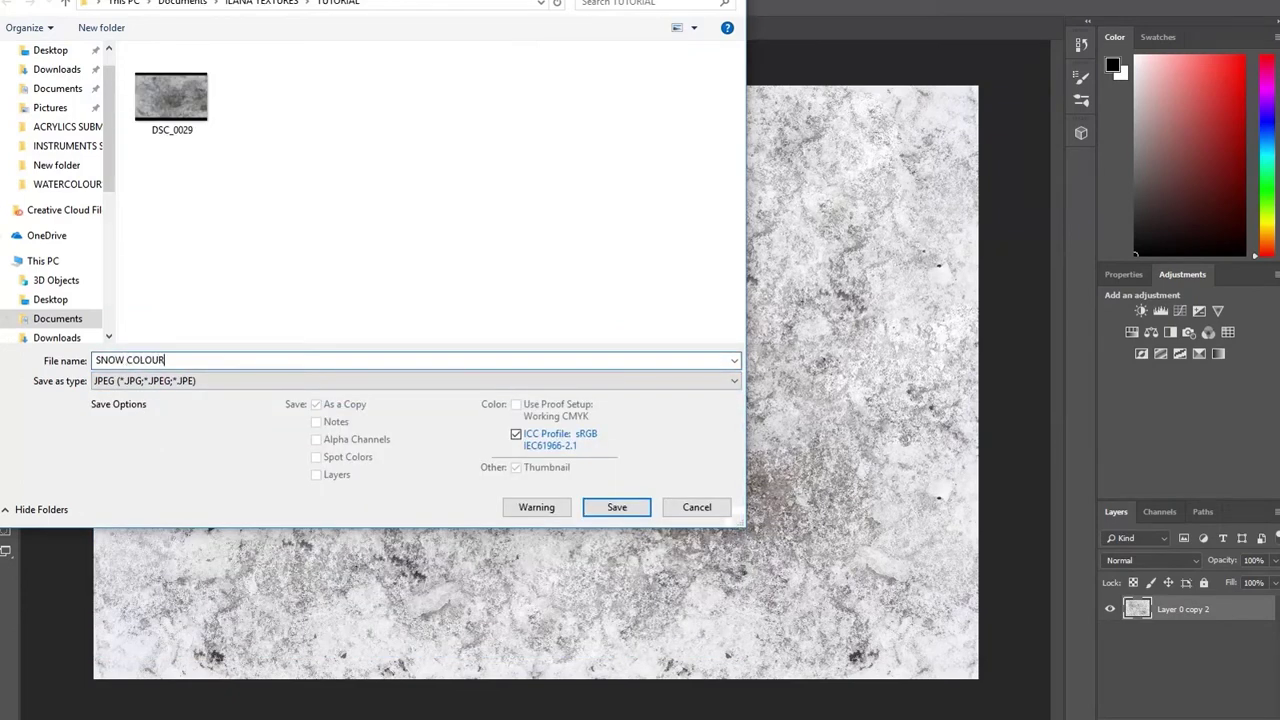
key("Return")
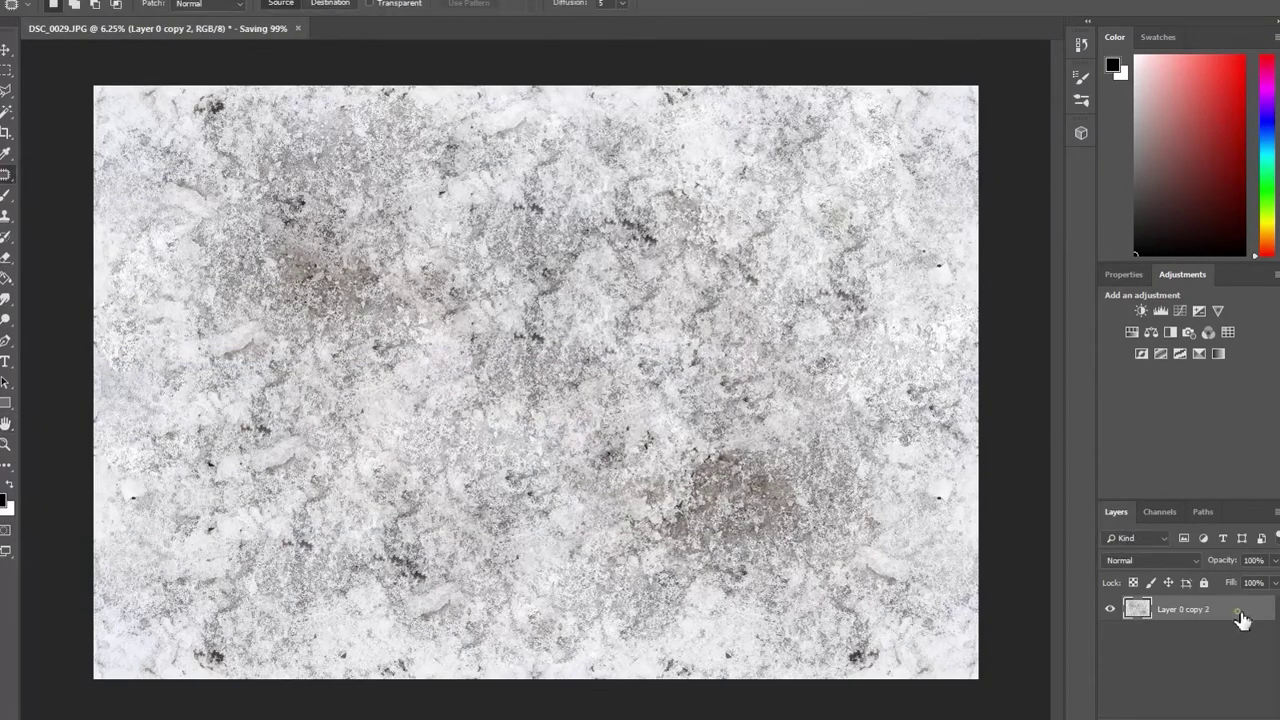
left_click_drag(1240, 620, 1242, 714)
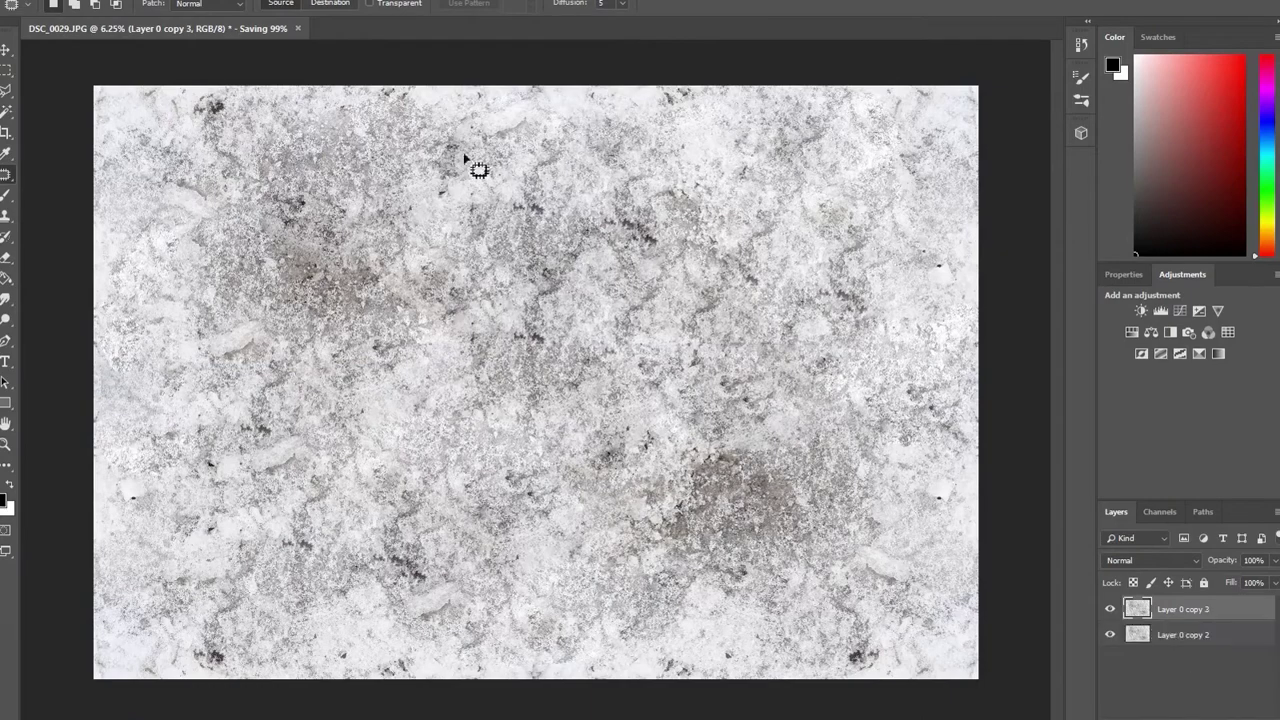
- Generate a normal map on the duplicate layer with High contrast 3% and Low contrast 50%
left_click(255, 3)
mouse_move(360, 135)
left_click(480, 146)
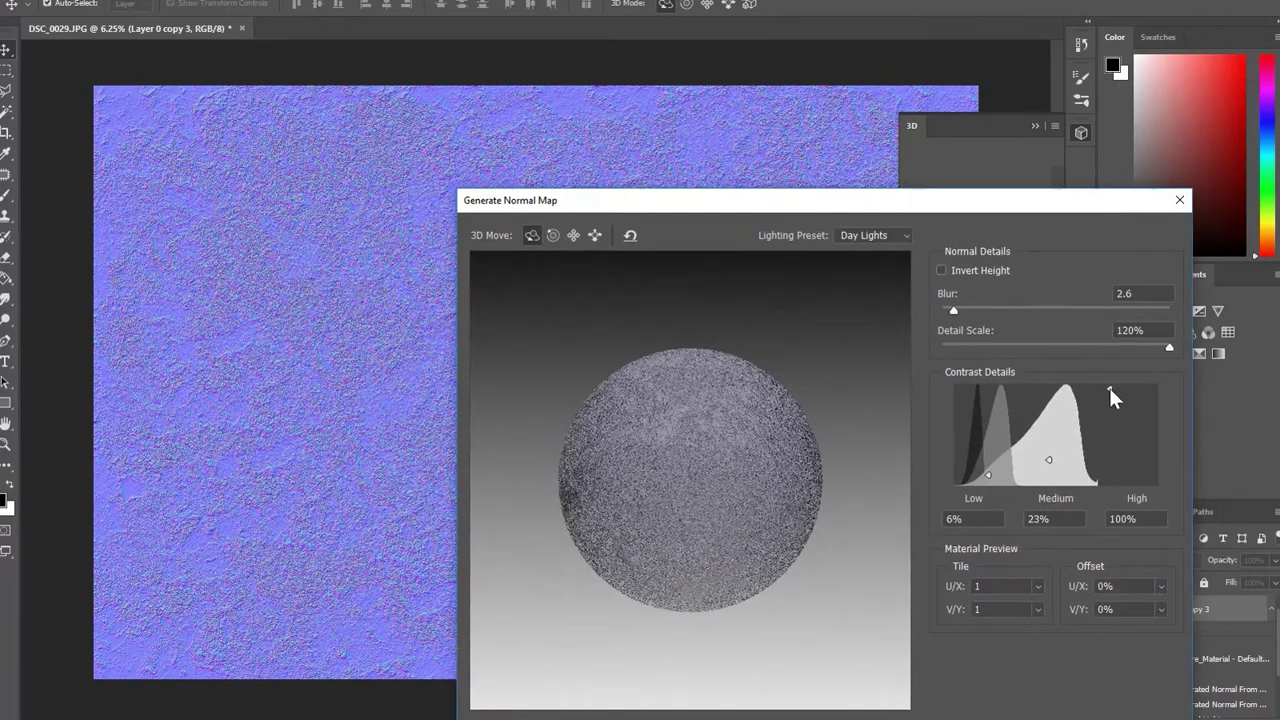
double_click(1120, 519)
type("30")
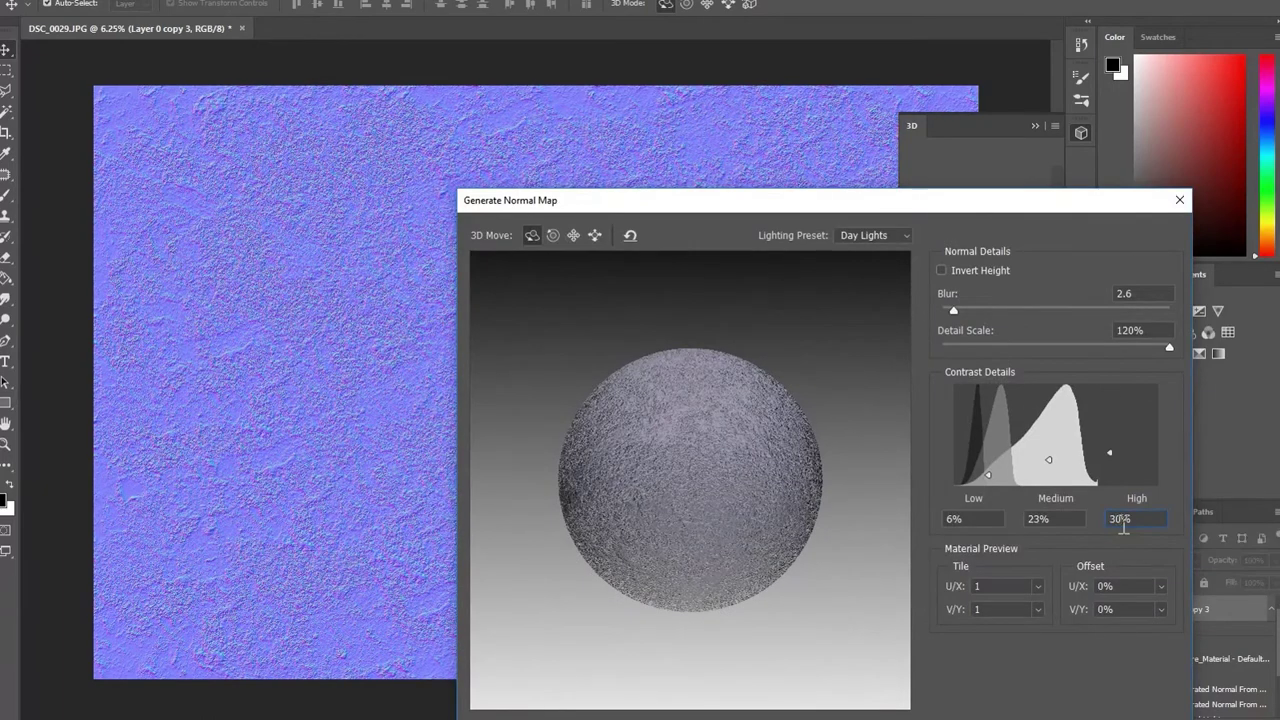
key("BackSpace")
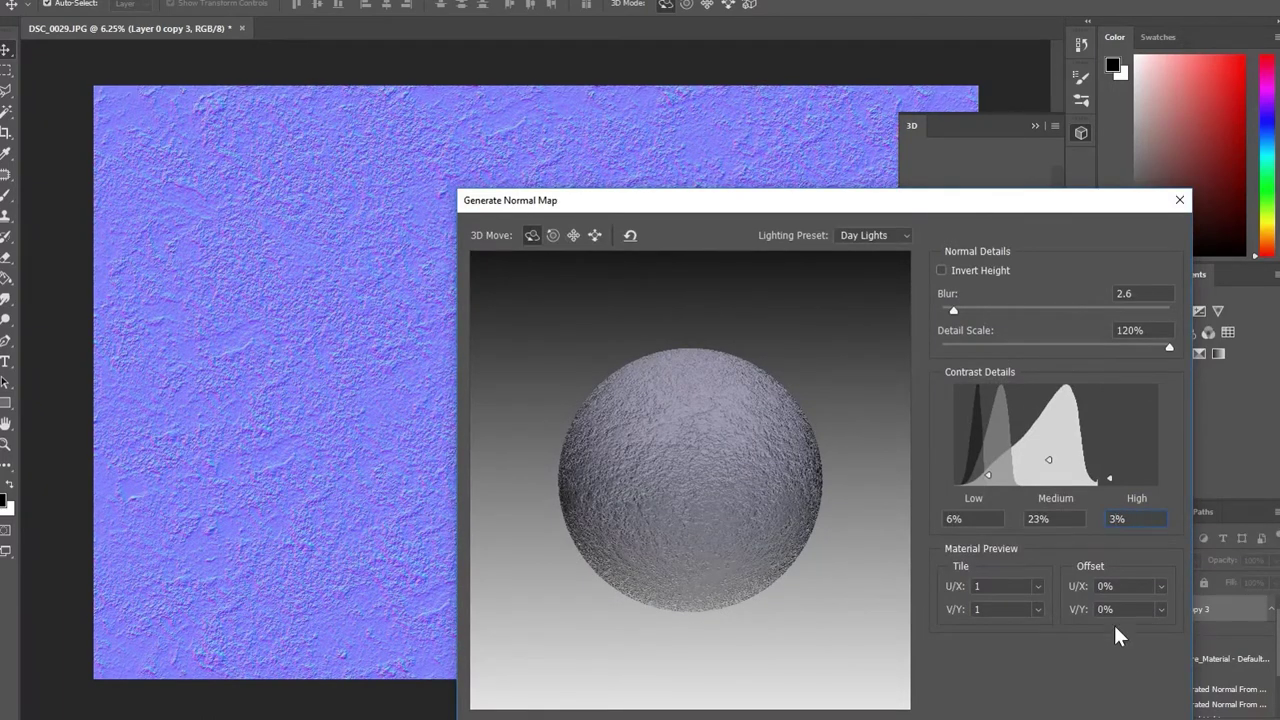
left_click(989, 474)
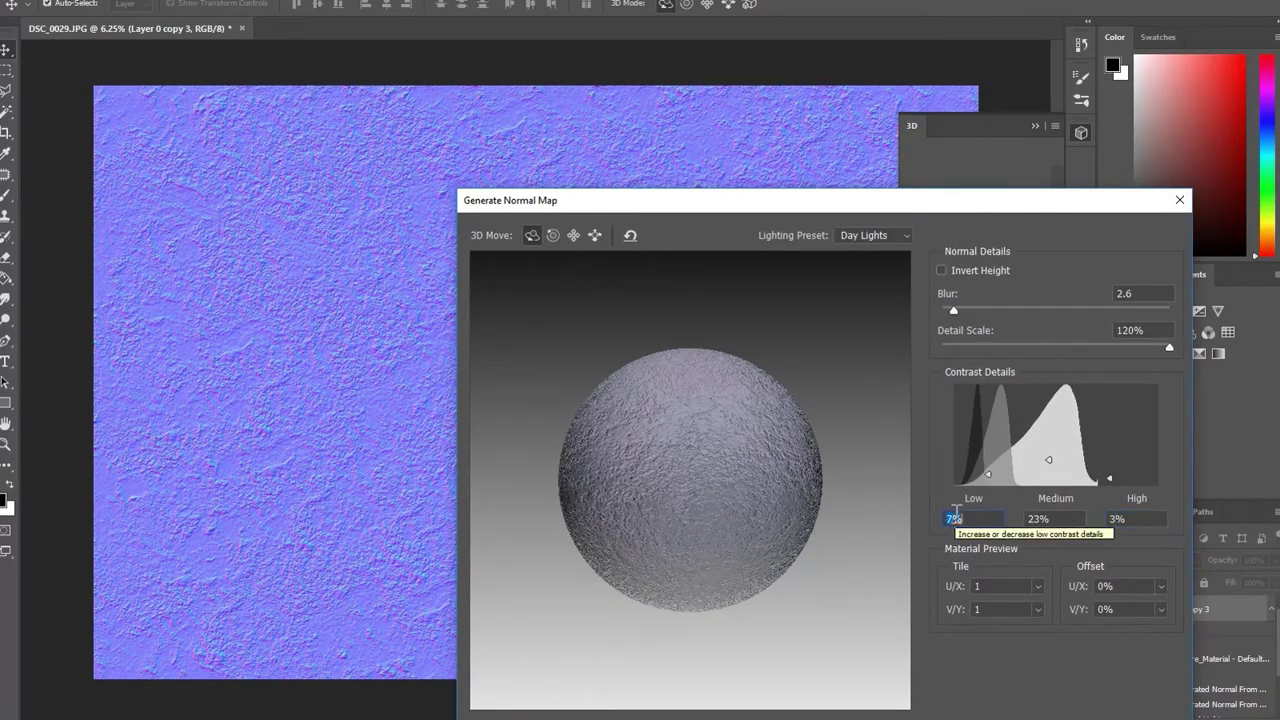
type("0")
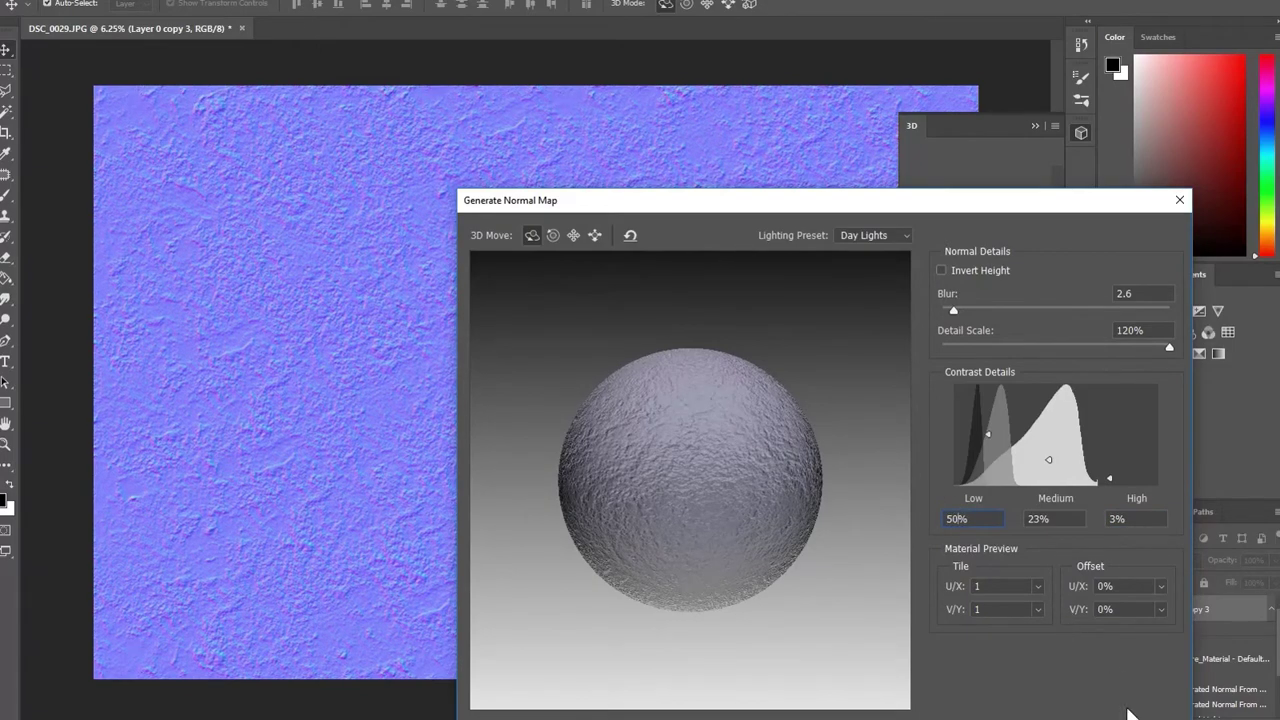
left_click(1128, 712)
- Save the normal map as a JPEG named 'SNOW BUMP' in the TUTORIAL folder
left_click(56, 2)
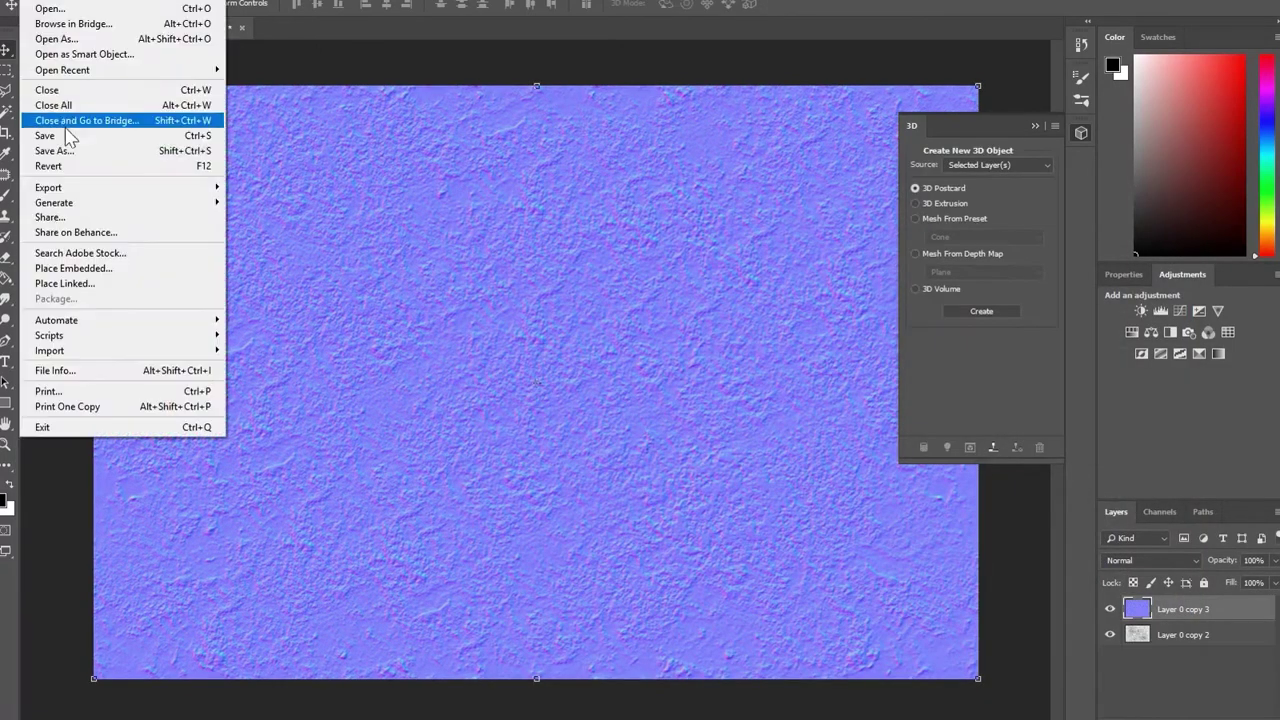
left_click(54, 150)
left_click(400, 380)
left_click(200, 503)
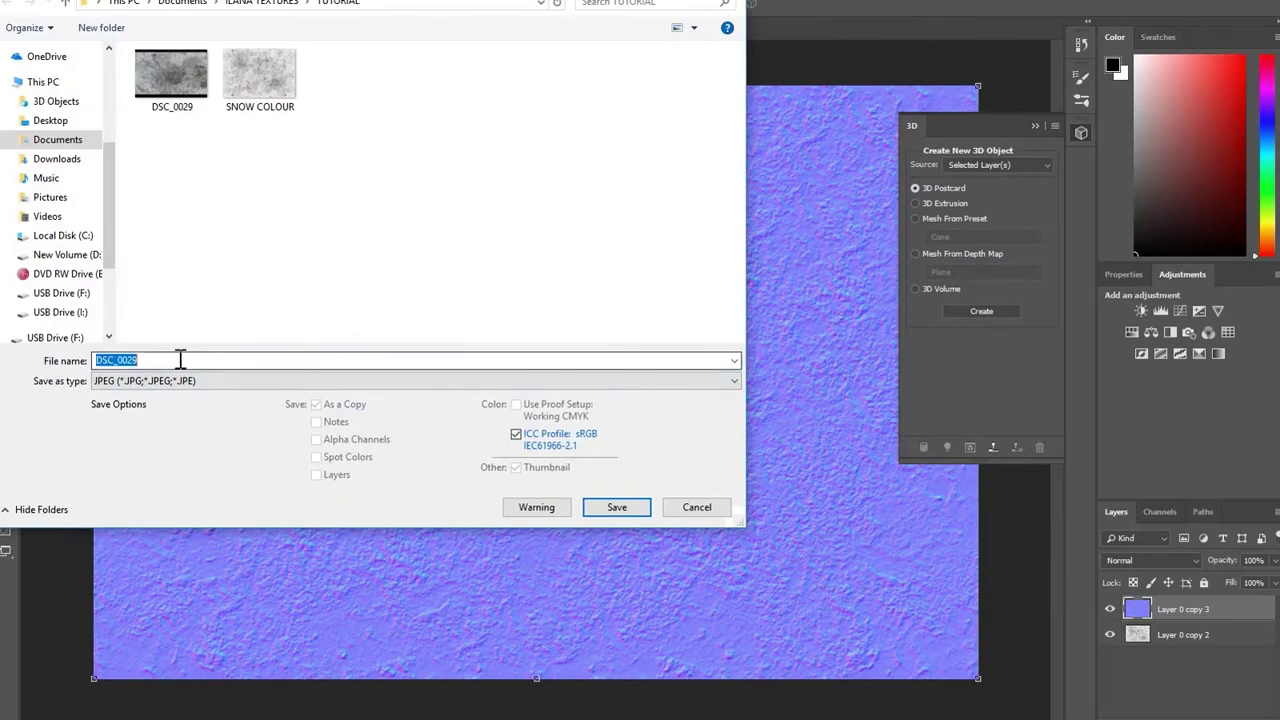
type("SNOW BUMP")
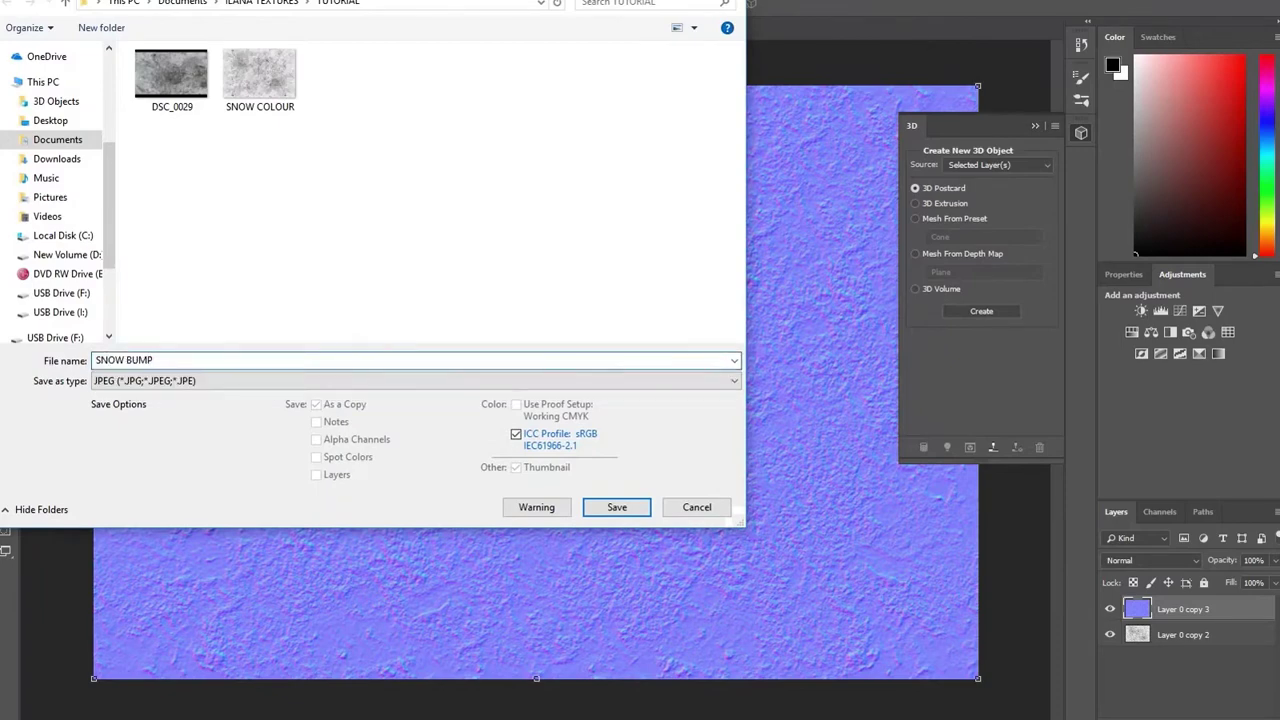
key("Return")
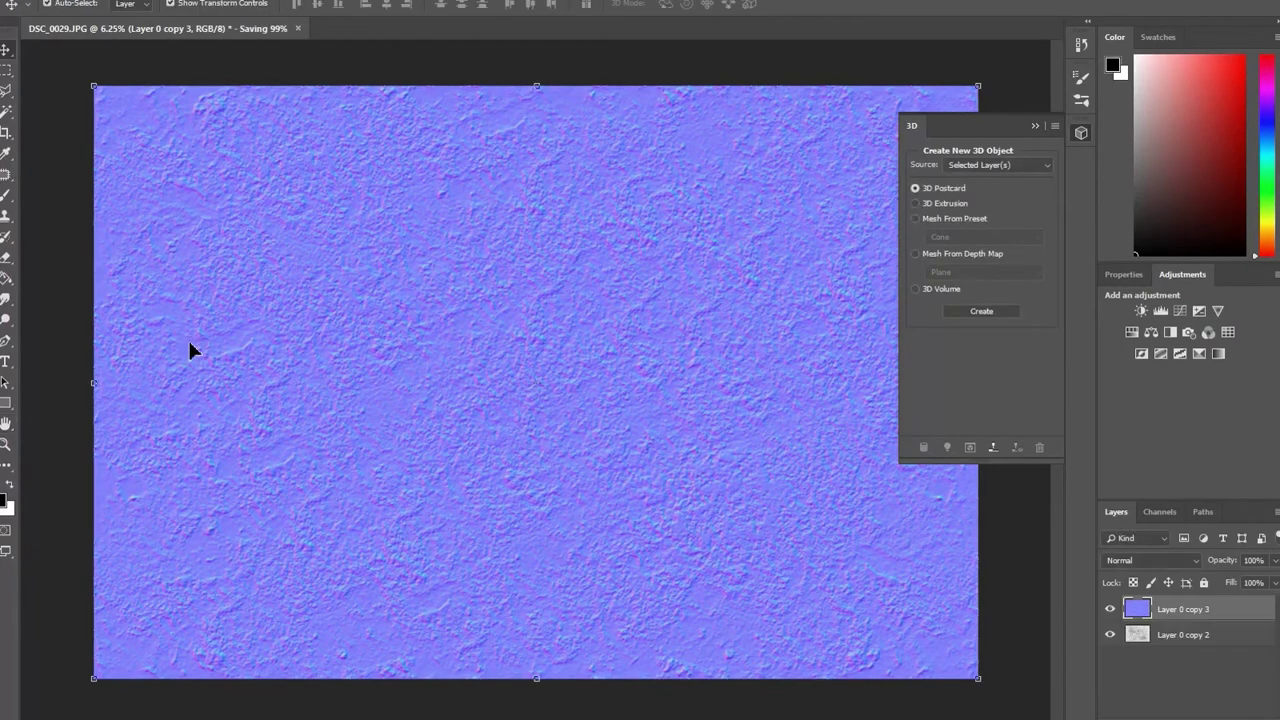
- Set the normal map layer to Multiply blending and merge the visible layers
left_click(1186, 562)
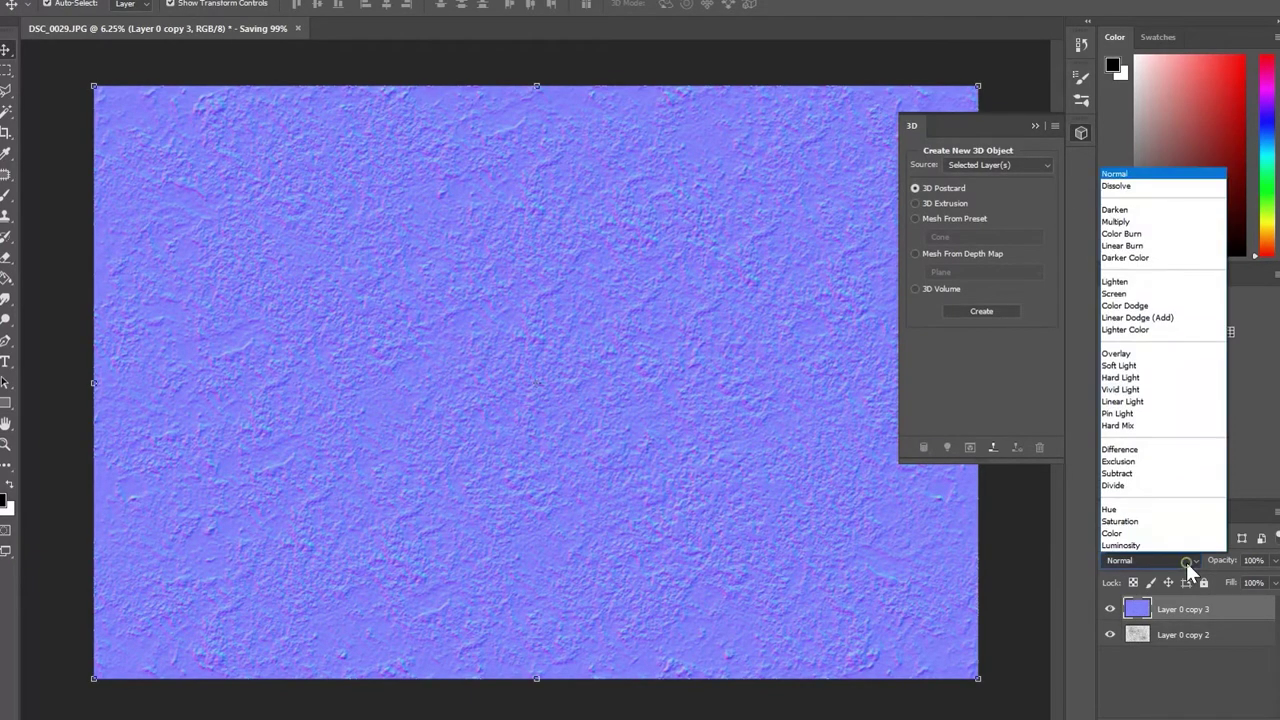
left_click(1144, 228)
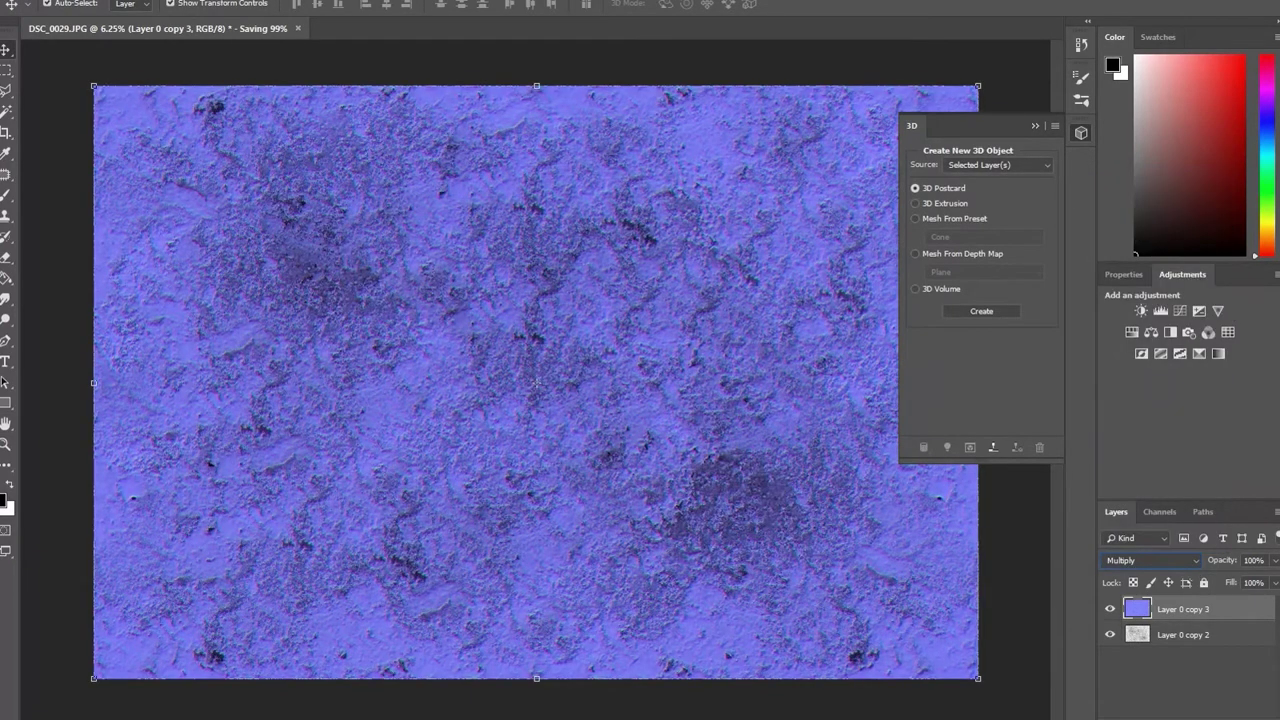
left_click(1275, 511)
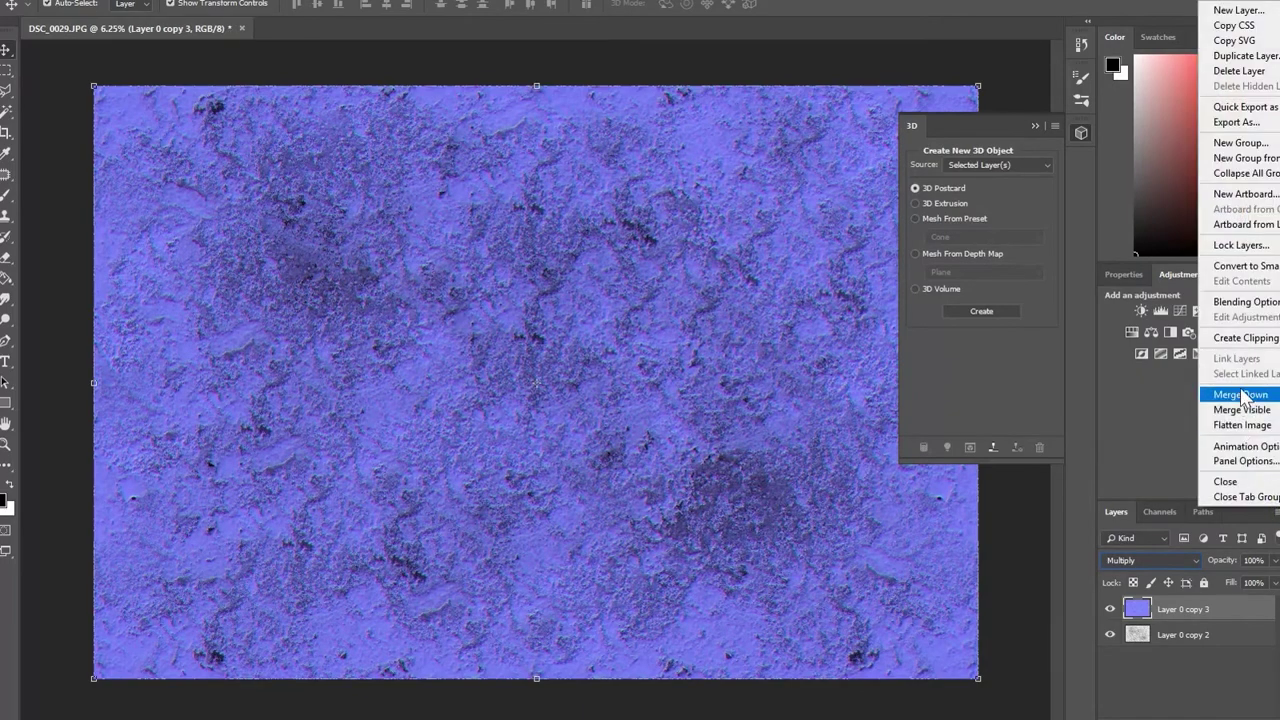
left_click(1243, 410)
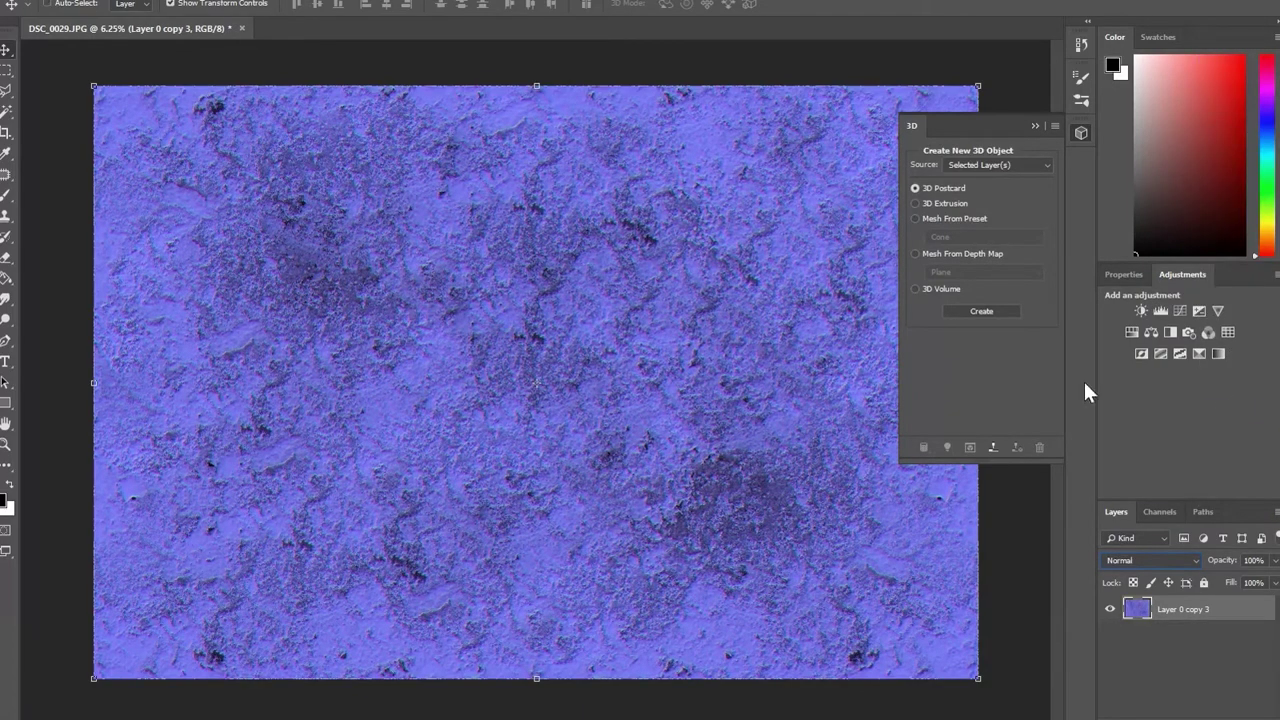
- Brighten the merged layer with Levels and set its saturation to -100
key("ctrl+l")
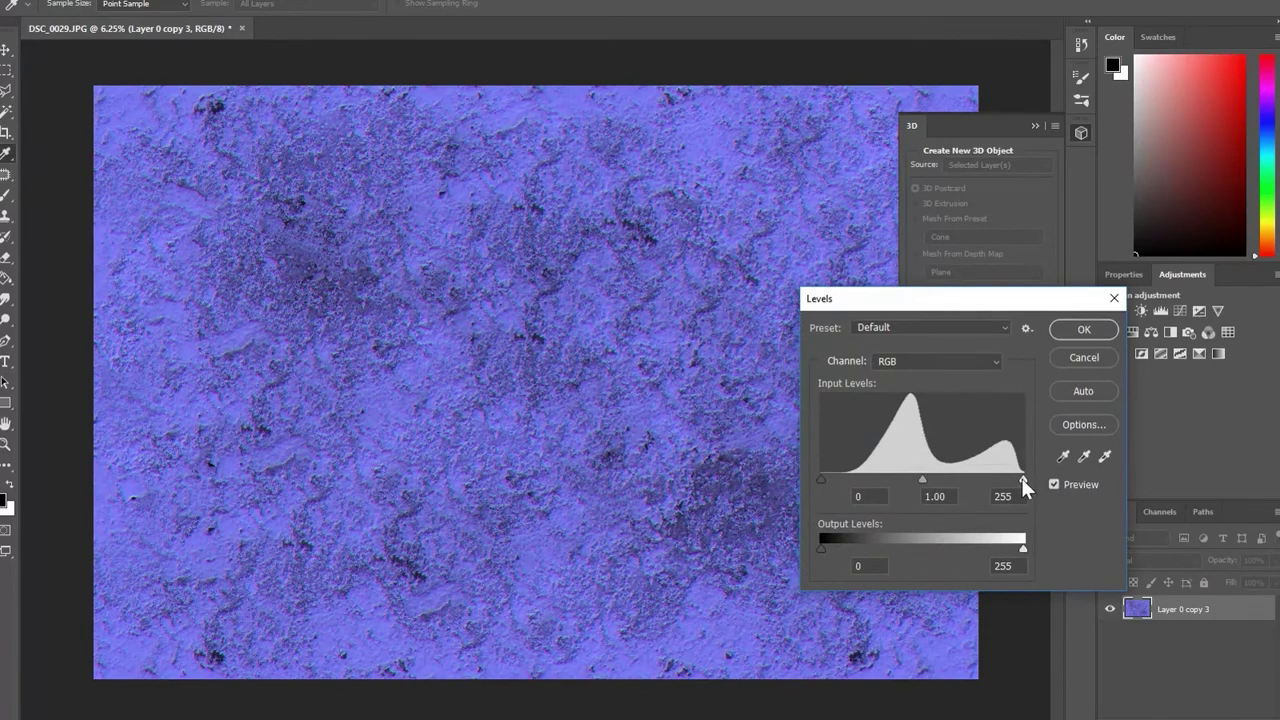
left_click_drag(1021, 478, 896, 488)
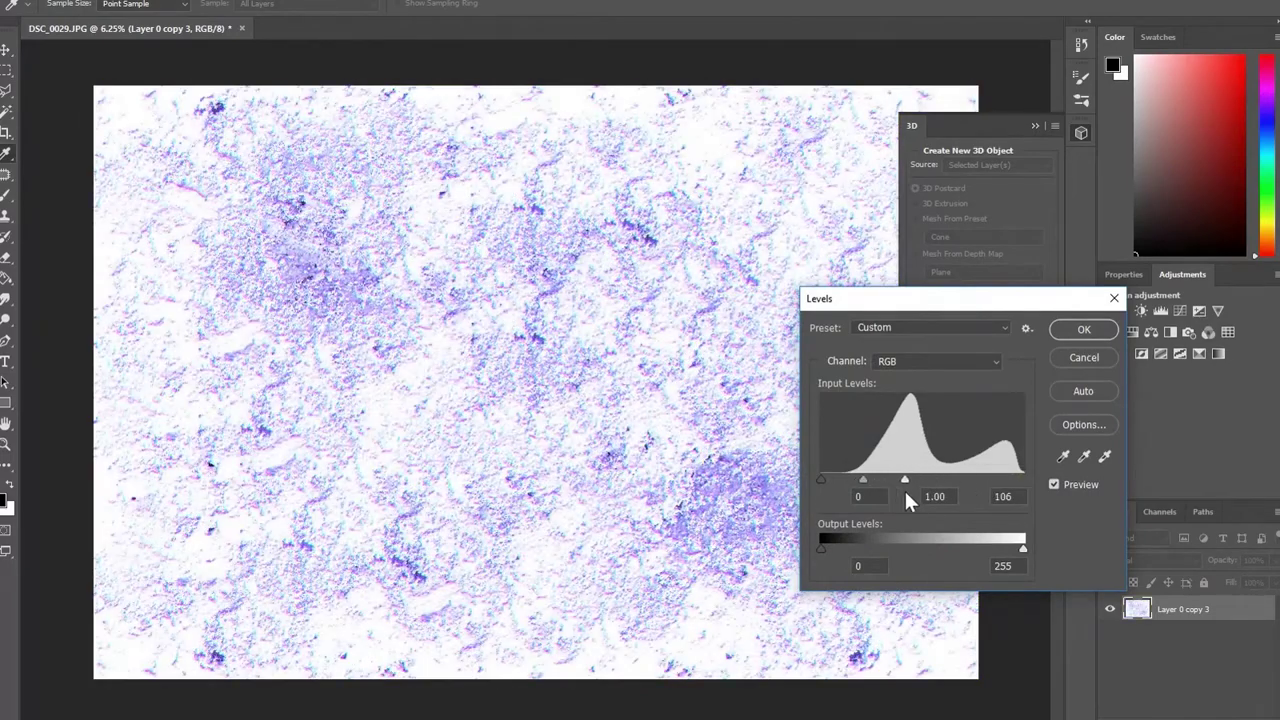
left_click(1084, 329)
key("ctrl+u")
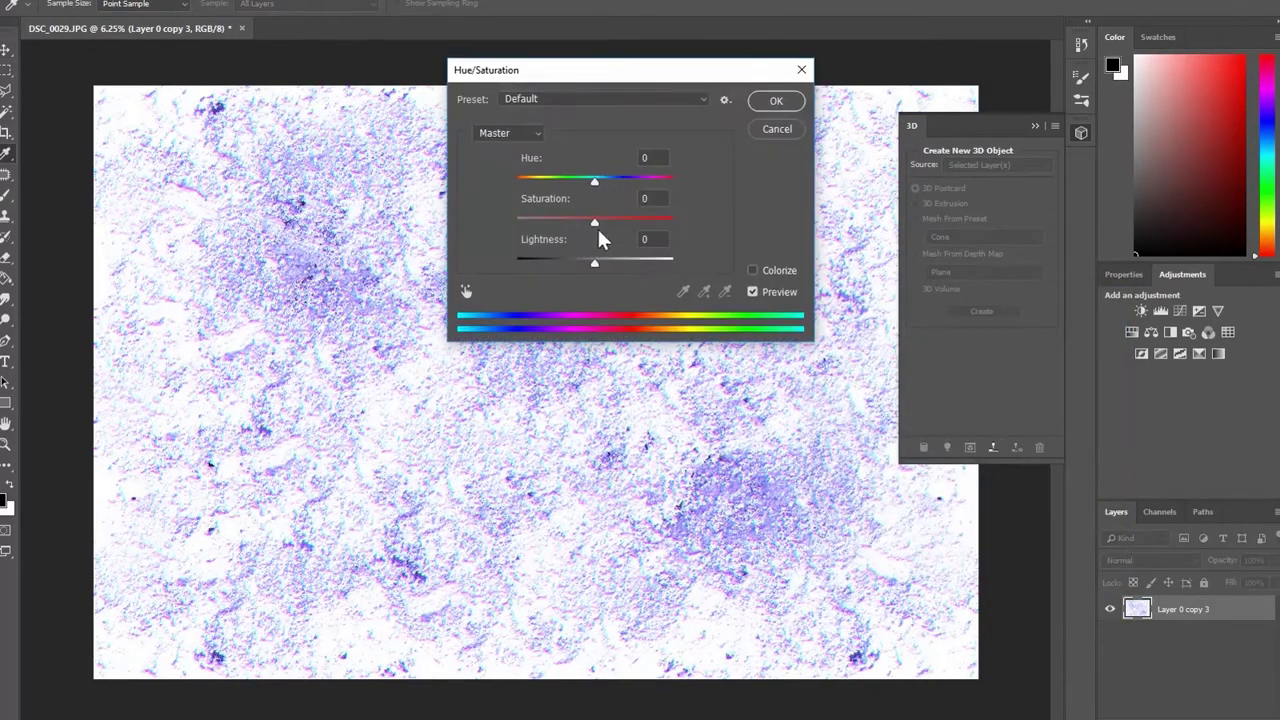
left_click_drag(597, 222, 513, 220)
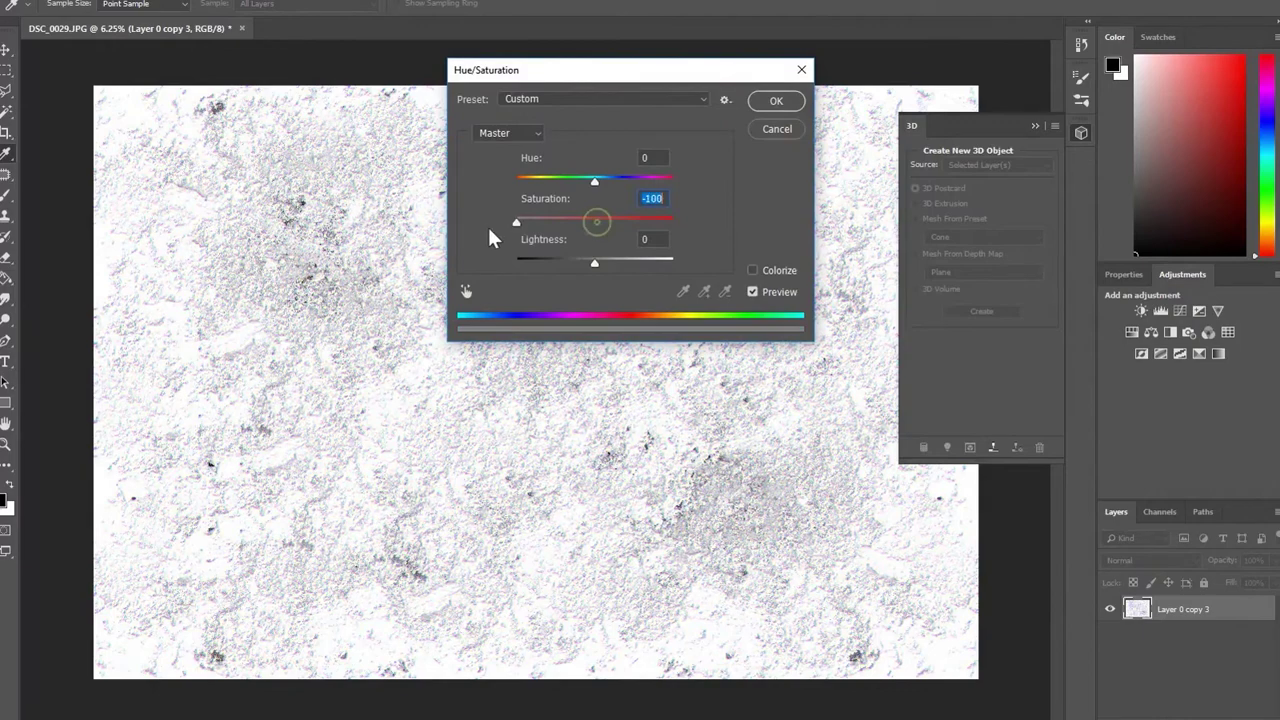
left_click(795, 100)
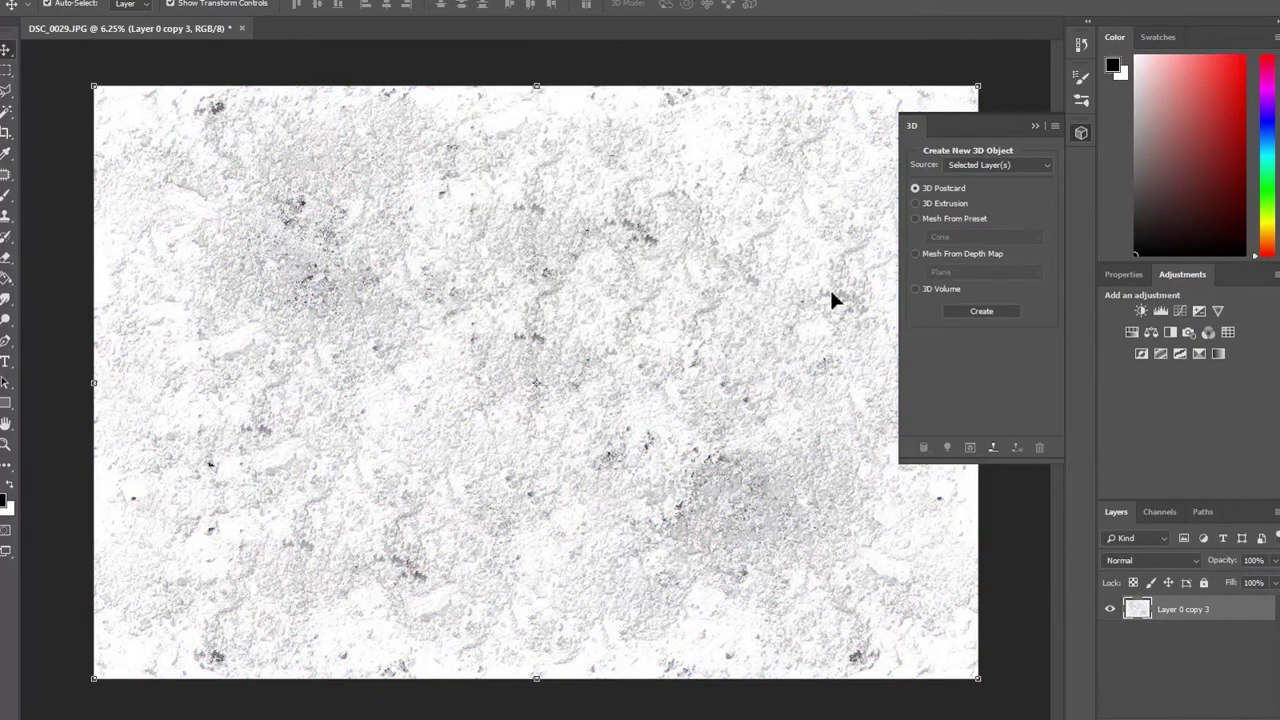
- Save the grey map as JPEG 'SNOW AO' and delete the blue normal map layer
key("alt+f")
left_click(60, 150)
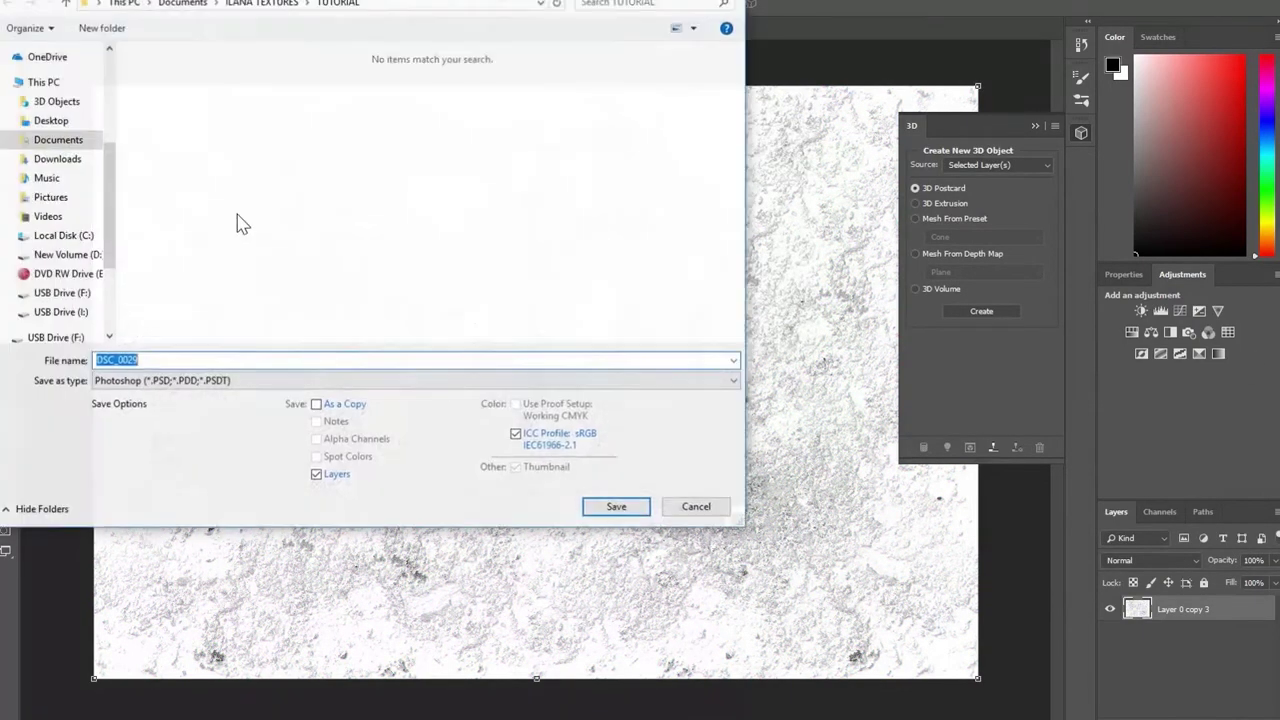
left_click(180, 382)
left_click(190, 500)
double_click(179, 362)
type("SNOW ")
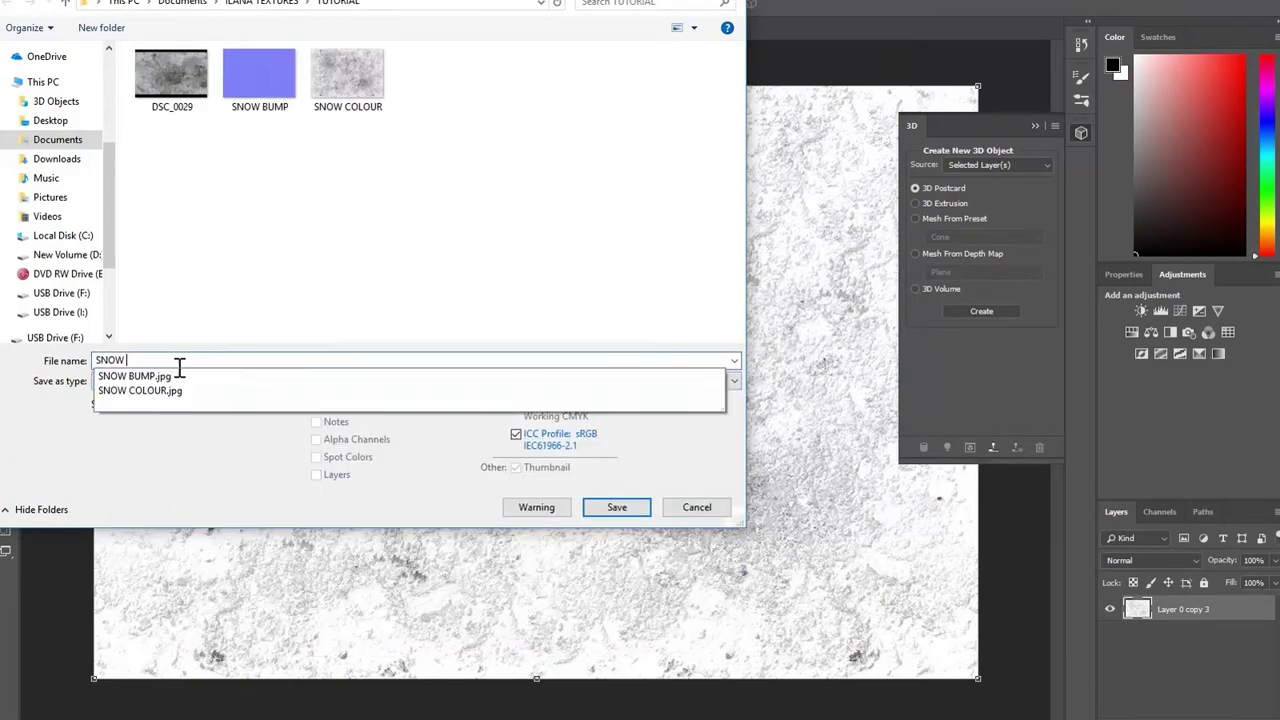
type("AO")
key("Return")
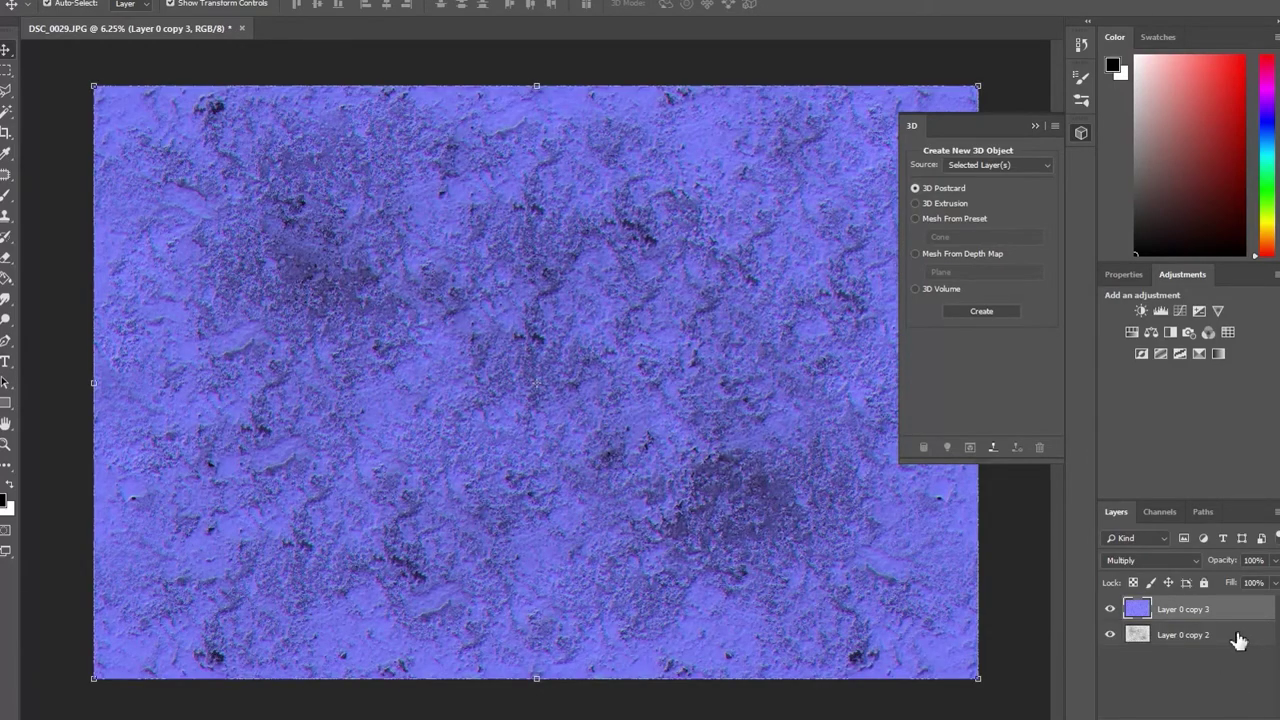
key("Delete")
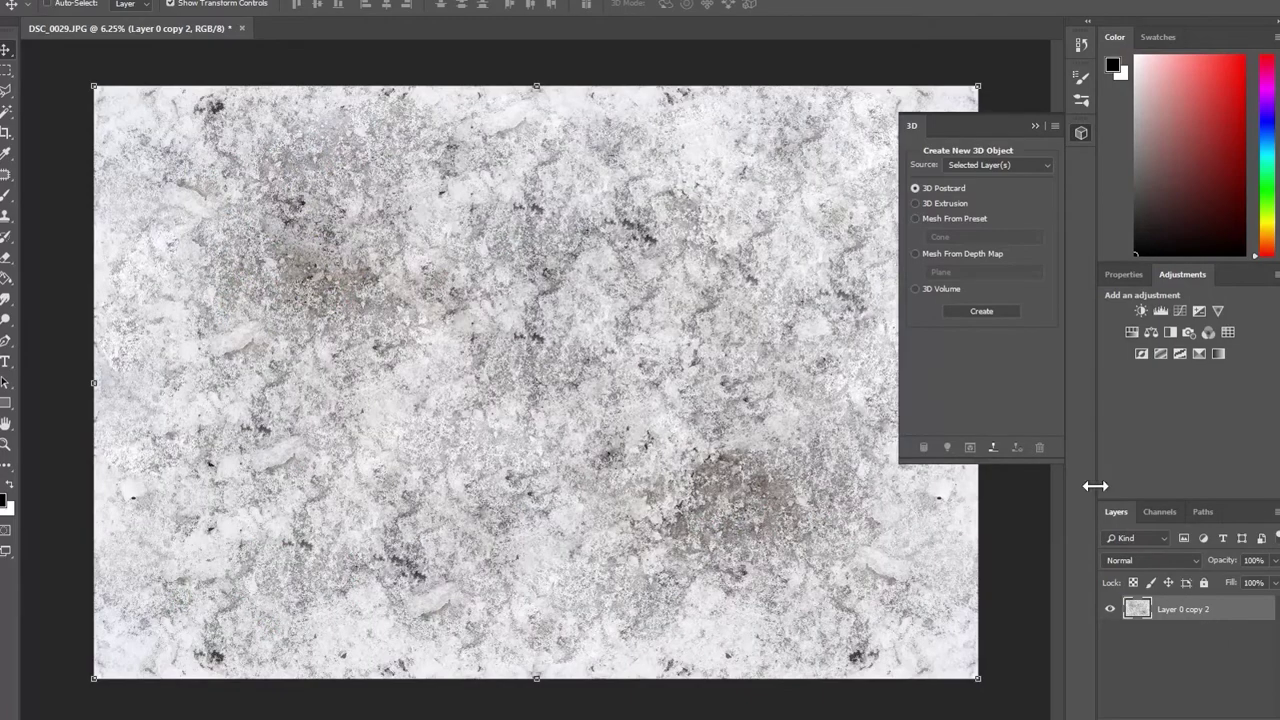
- Brighten the colour texture with Levels and desaturate it fully with saturation -100
key("ctrl+l")
left_click_drag(1014, 477, 992, 477)
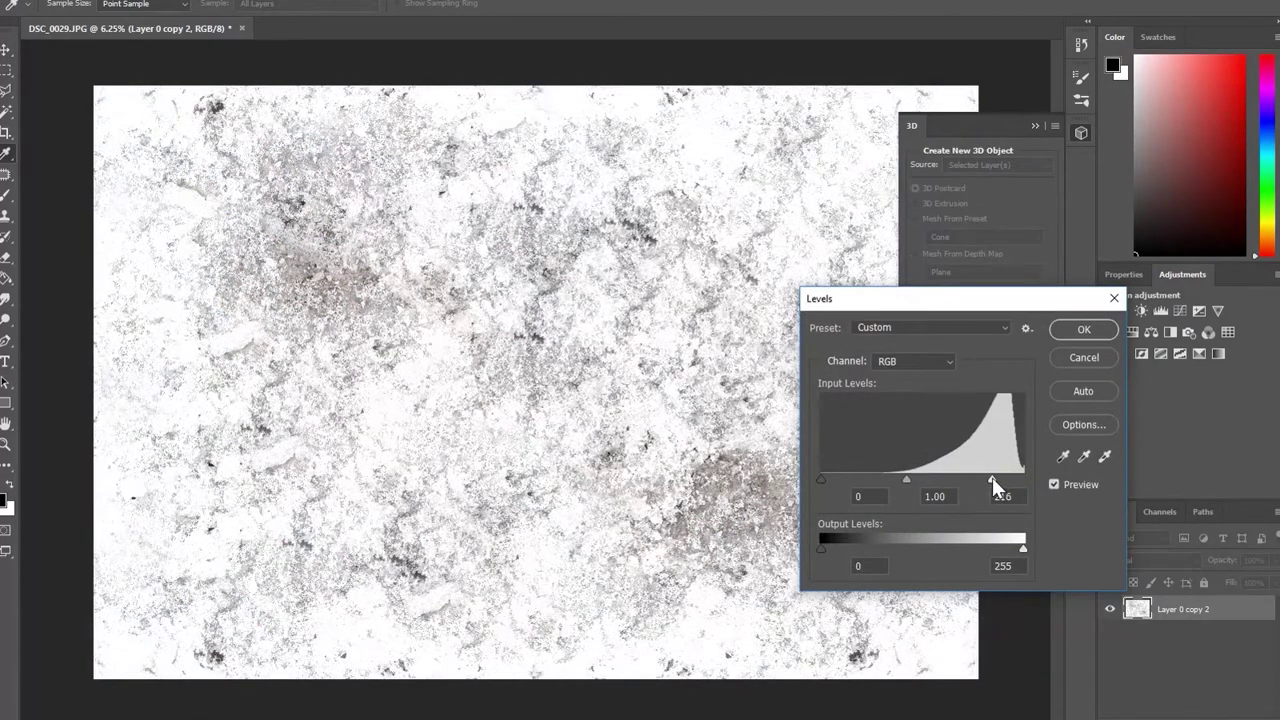
left_click(1068, 325)
key("ctrl+u")
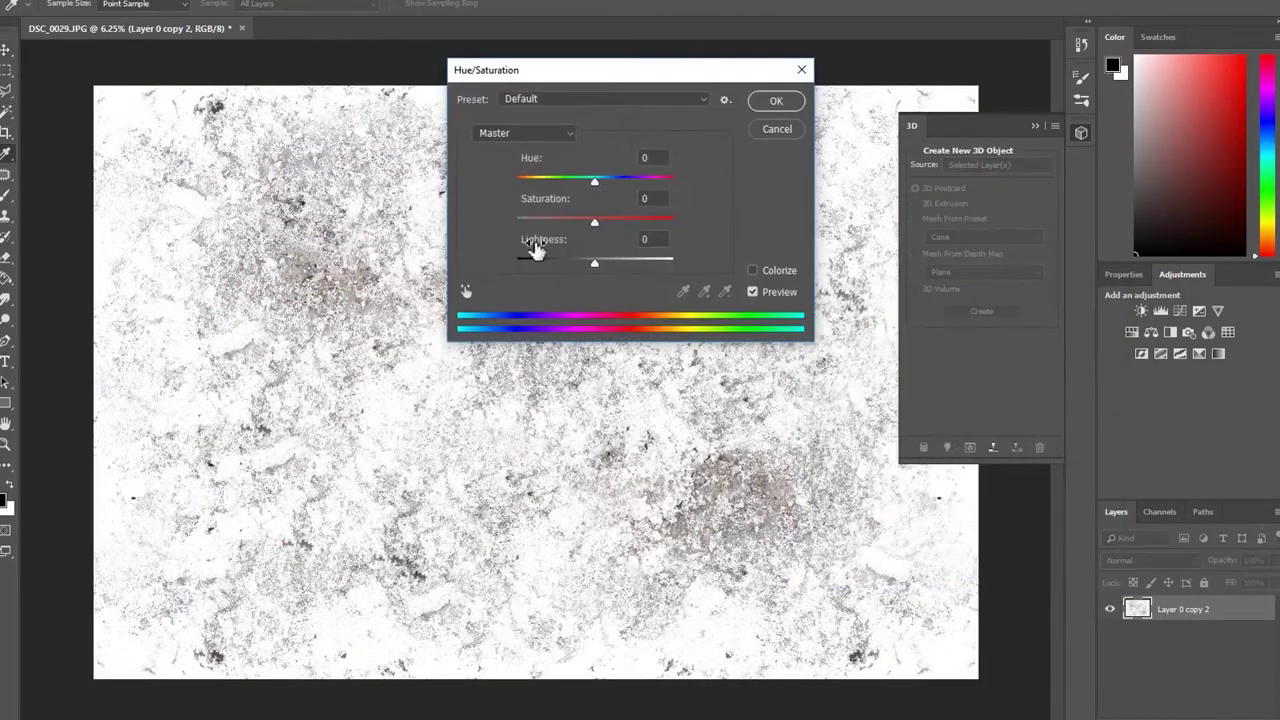
left_click_drag(594, 221, 516, 221)
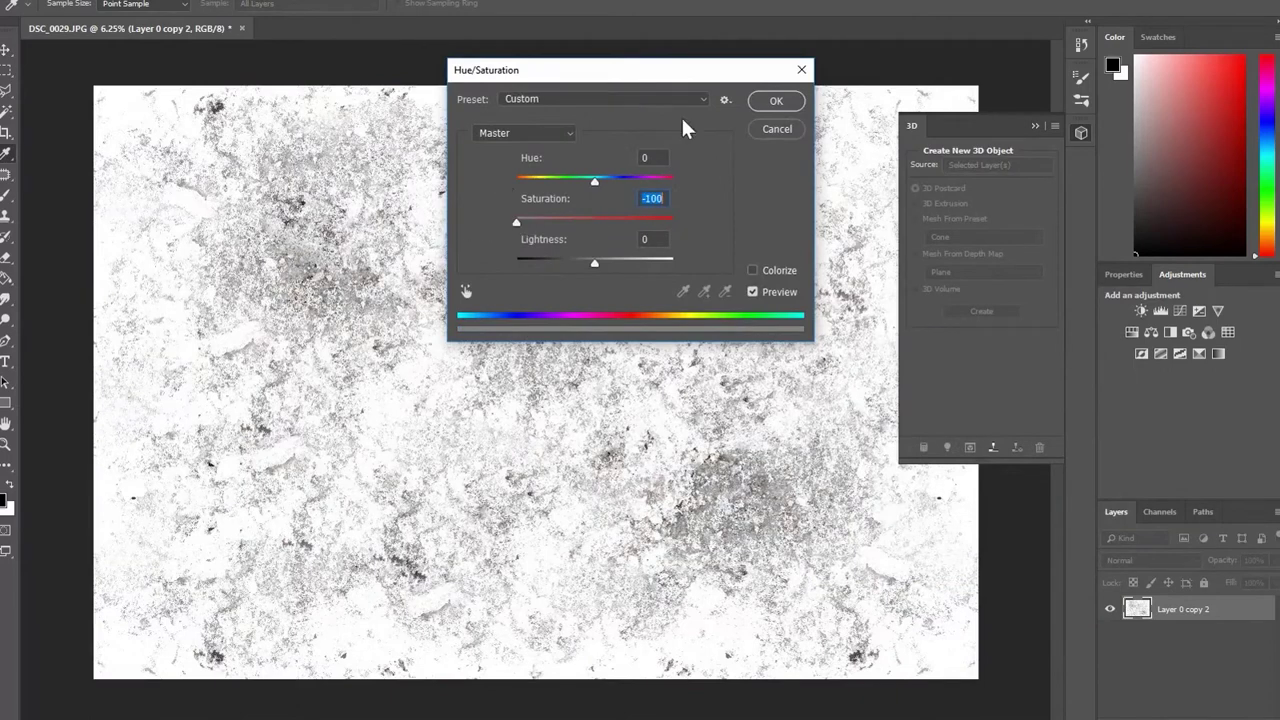
left_click(770, 101)
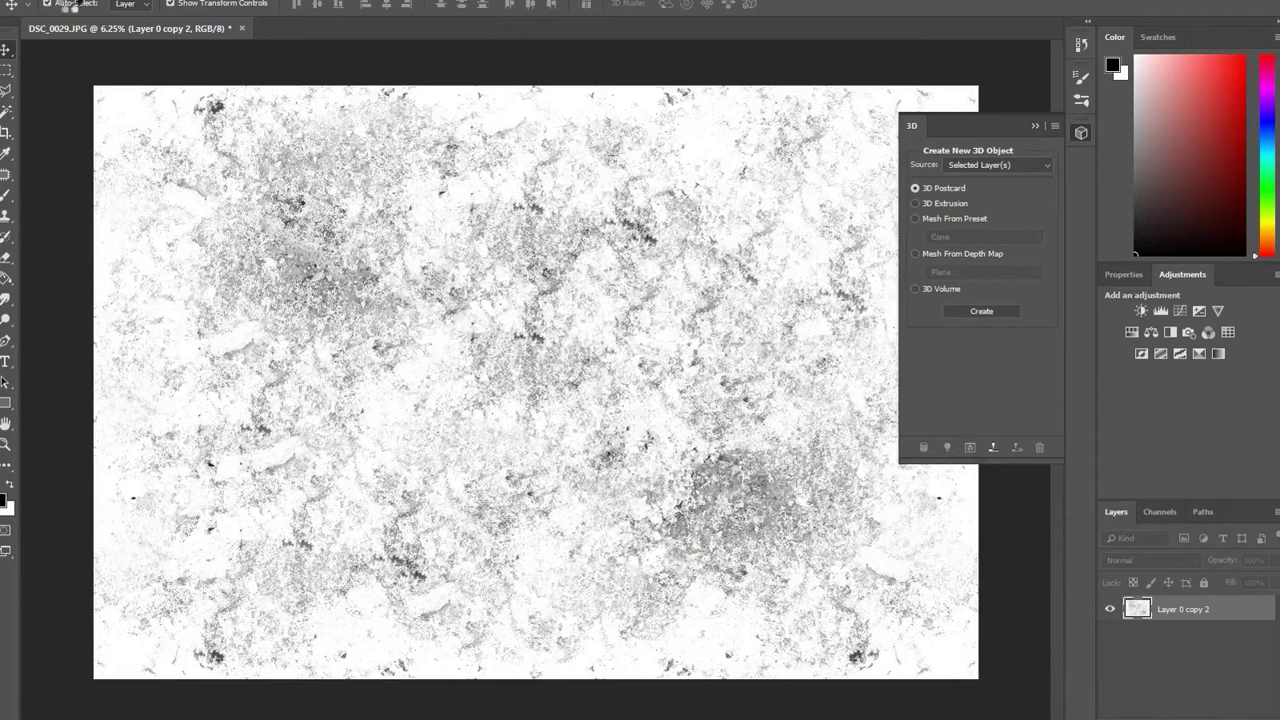
- Save the desaturated texture as a JPEG named 'SNOW GLOSS'
left_click(25, 0)
left_click(60, 167)
left_click(214, 382)
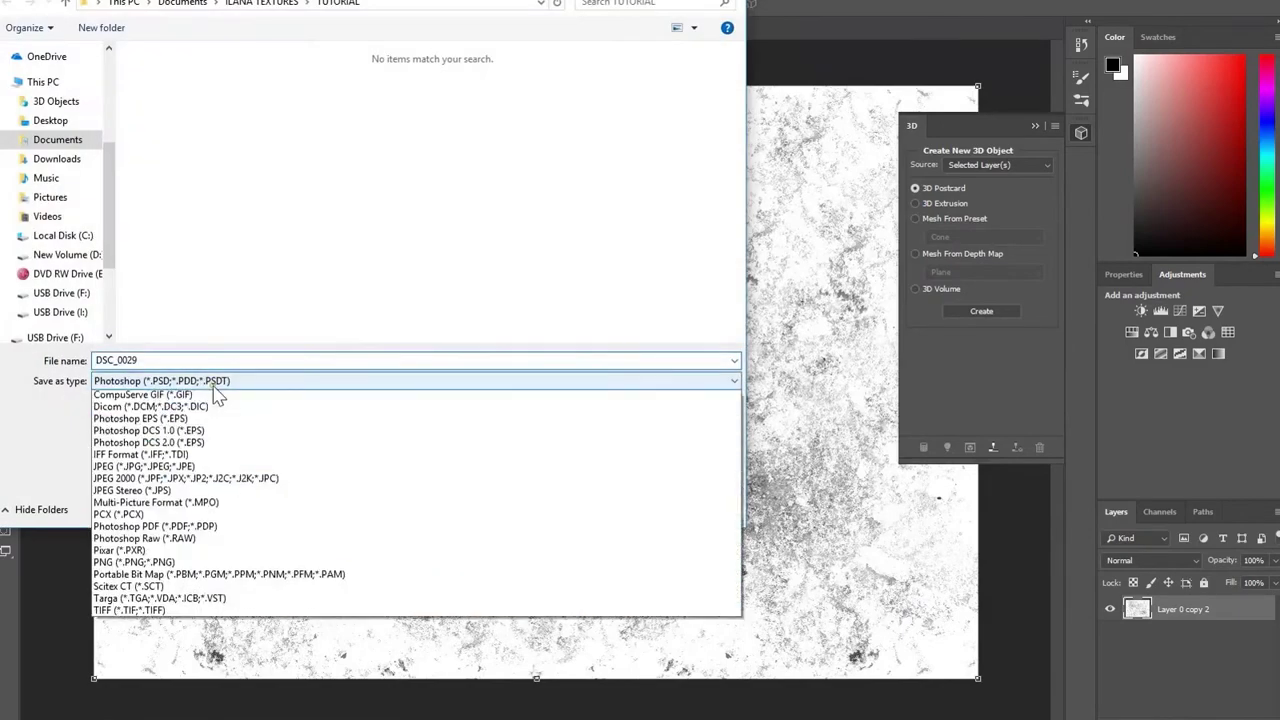
left_click(140, 502)
left_click(171, 381)
left_click(175, 381)
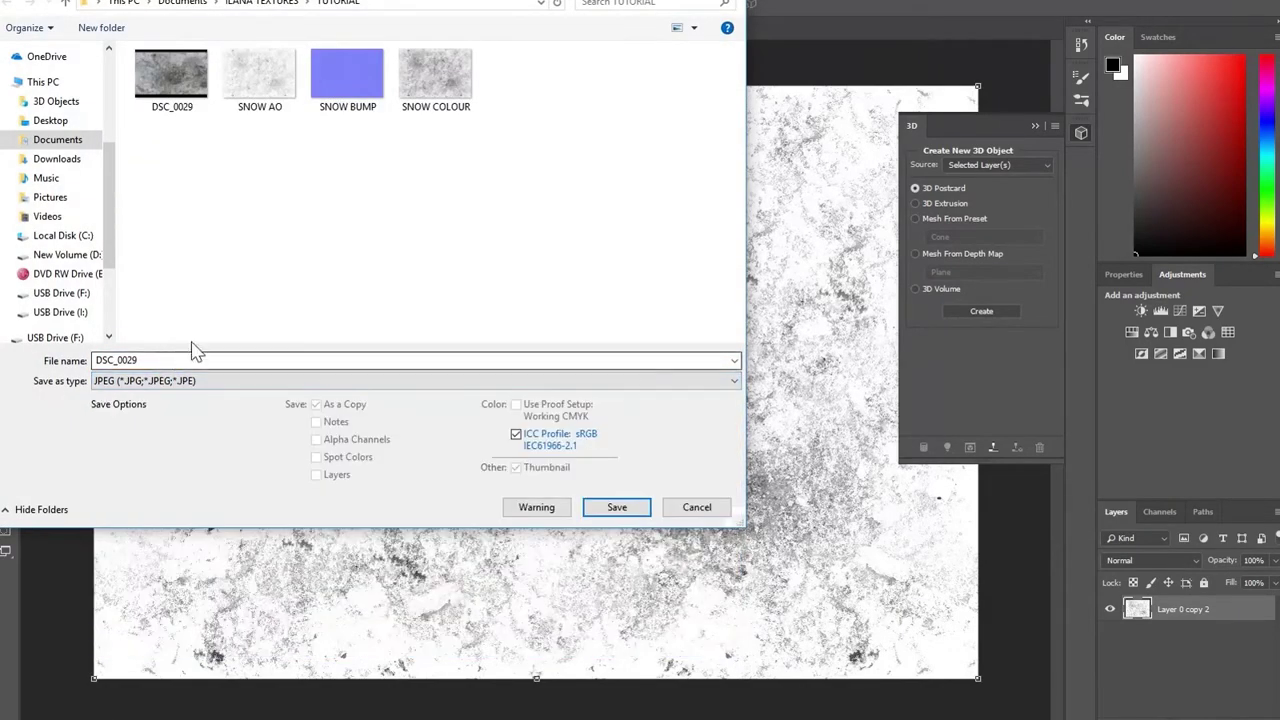
double_click(186, 359)
type("SNOW ")
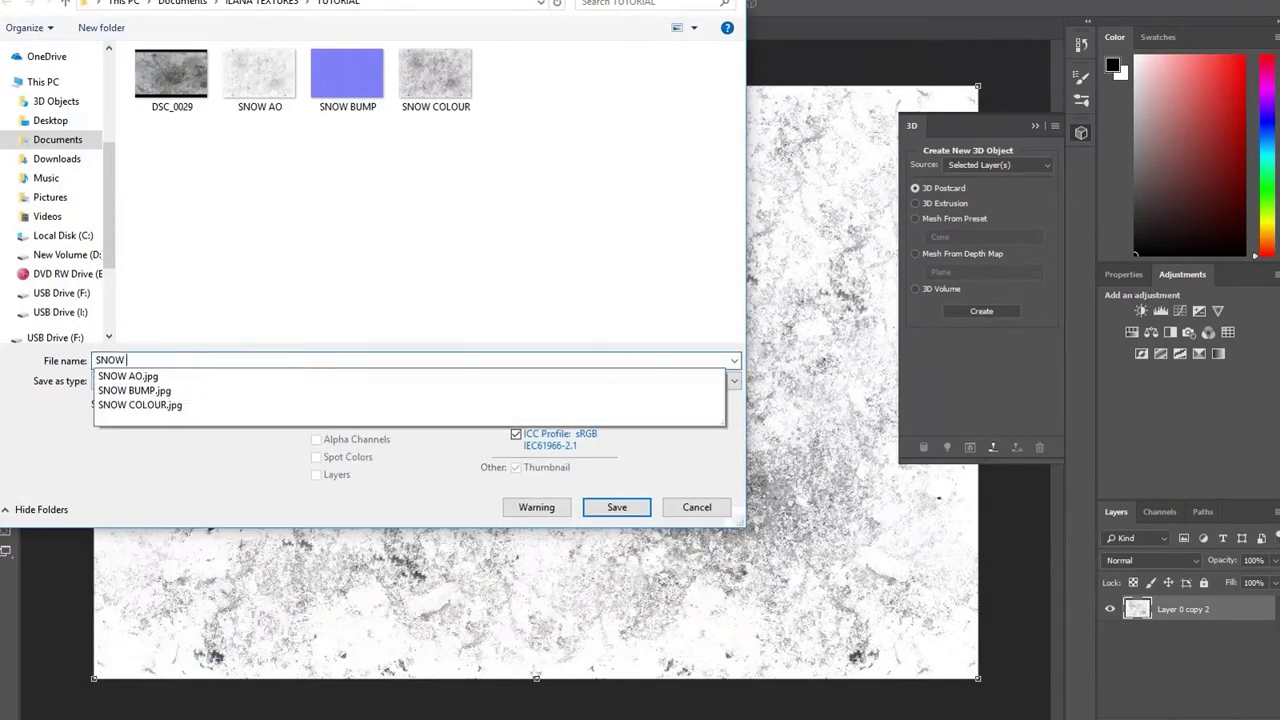
type("GLOSS")
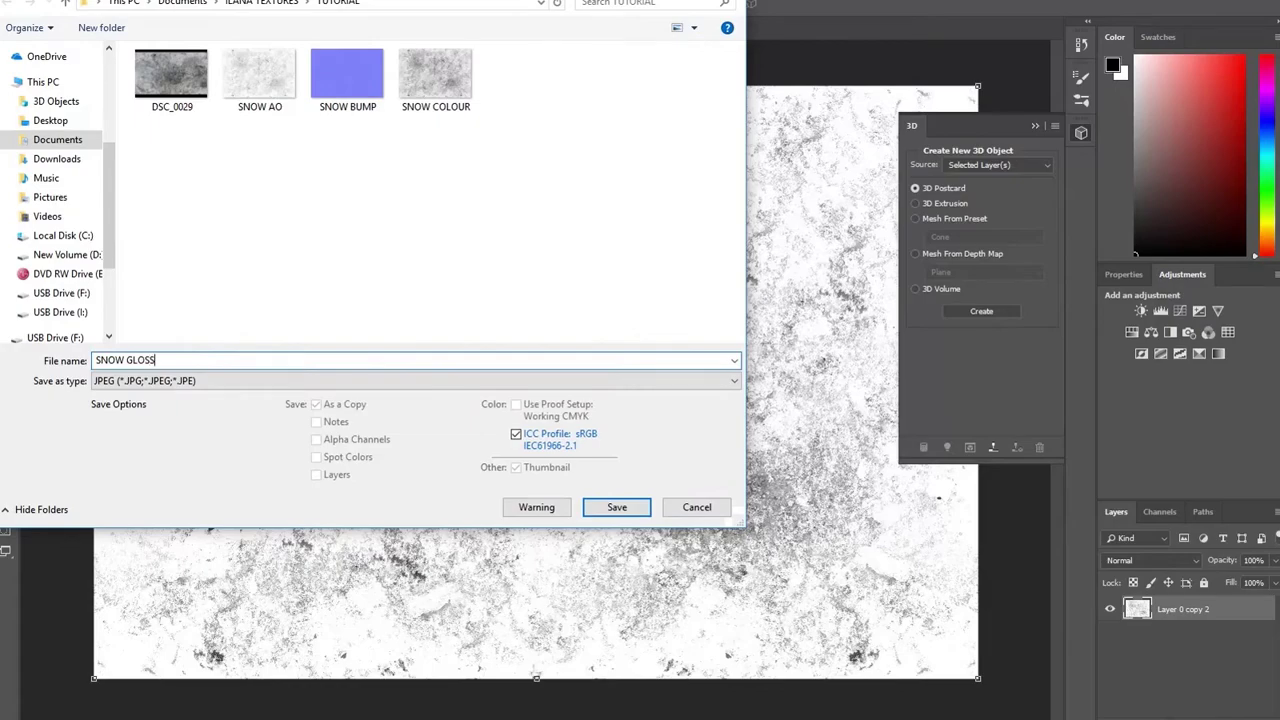
key("Return")
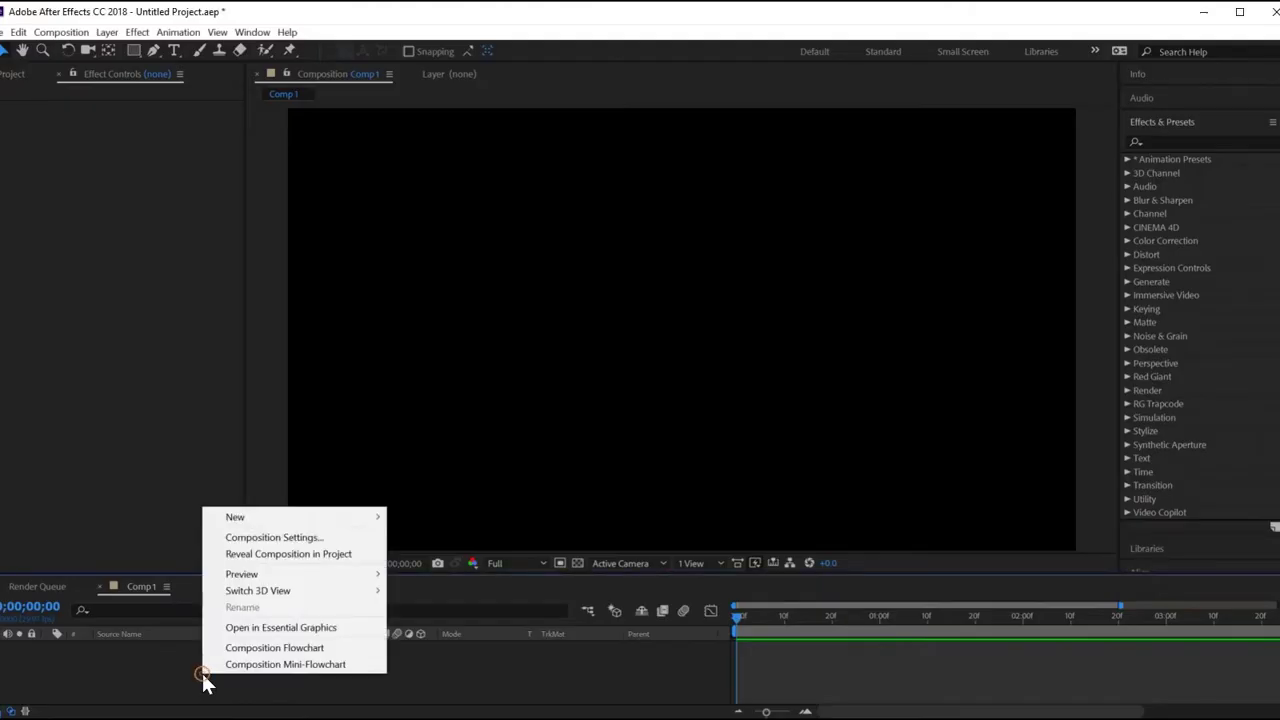
- Add a new solid layer to Comp 1 and apply the Video Copilot Element effect
mouse_move(243, 517)
left_click(469, 563)
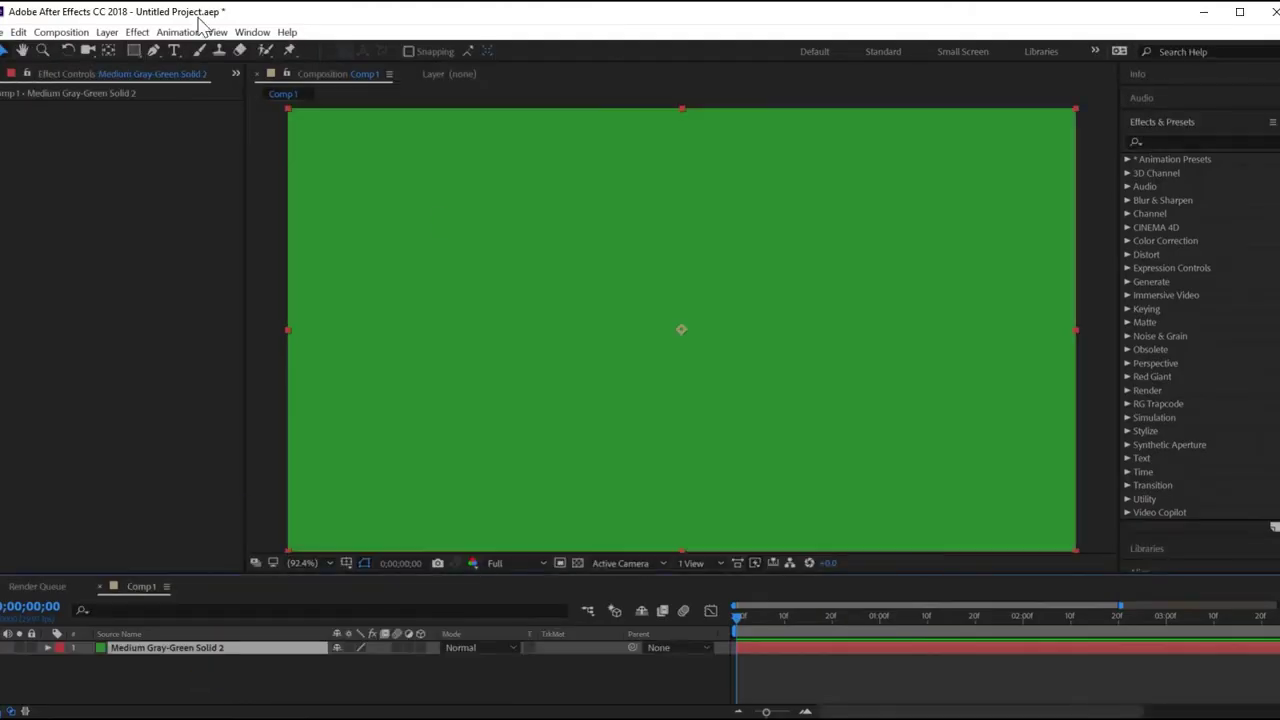
left_click(137, 32)
mouse_move(286, 517)
left_click(369, 514)
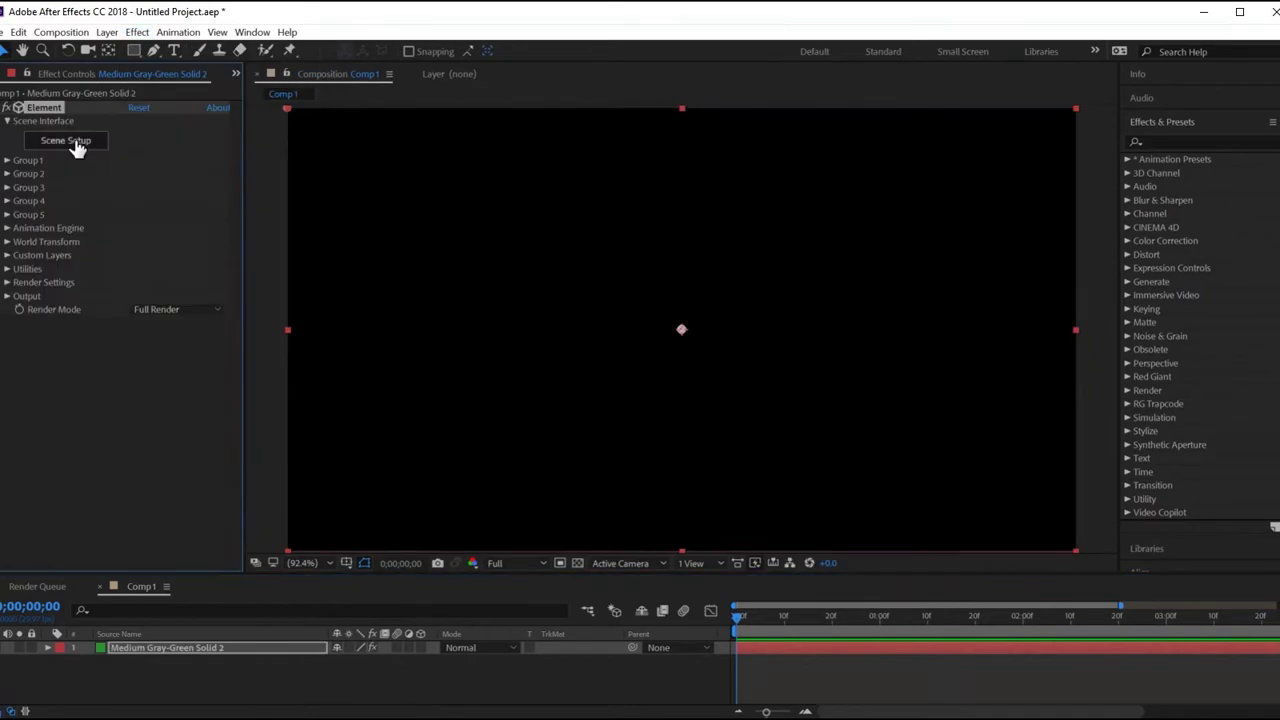
- In Element's Scene Setup, add a Box model and show its Default material settings
left_click(78, 143)
left_click(377, 99)
left_click(377, 99)
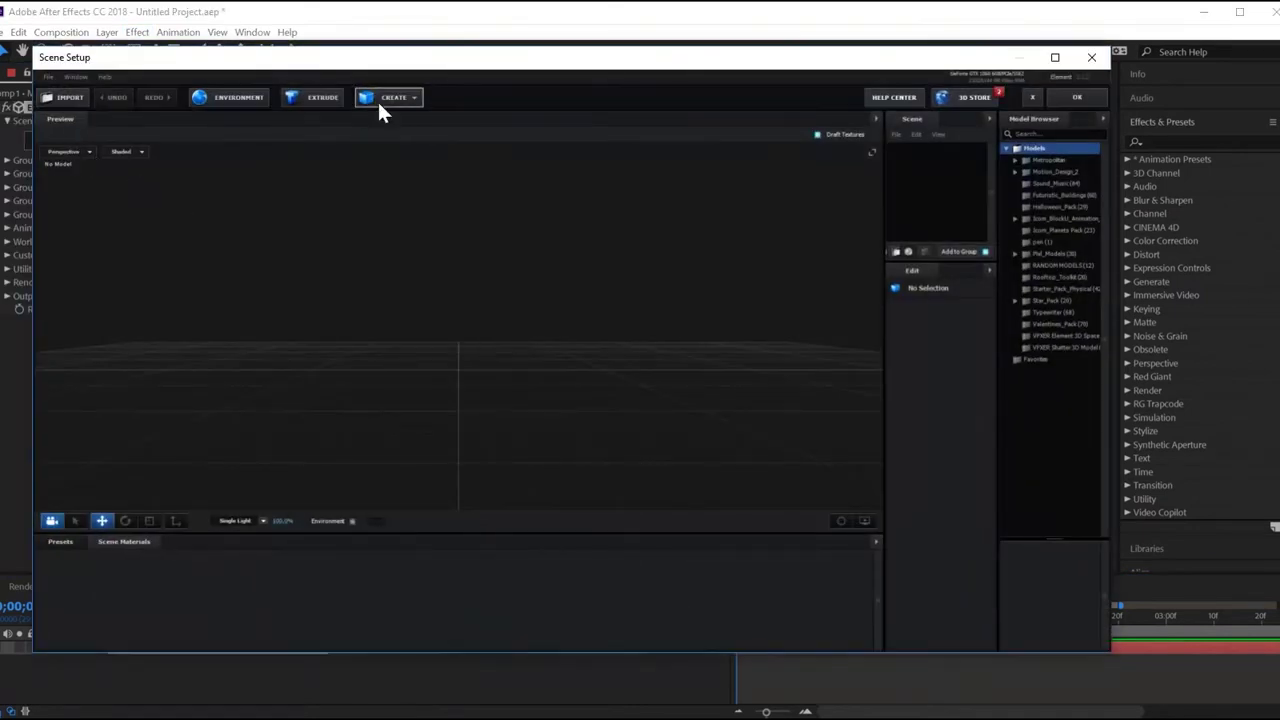
left_click(377, 99)
left_click(368, 121)
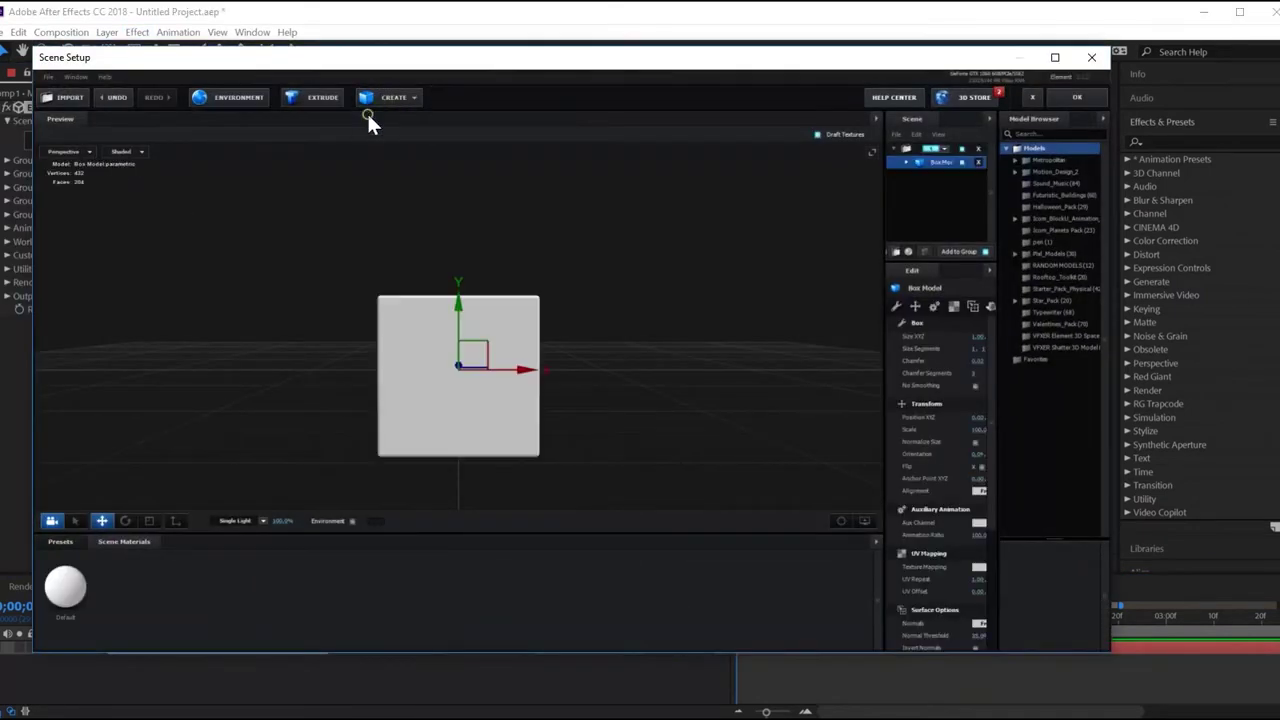
left_click(62, 592)
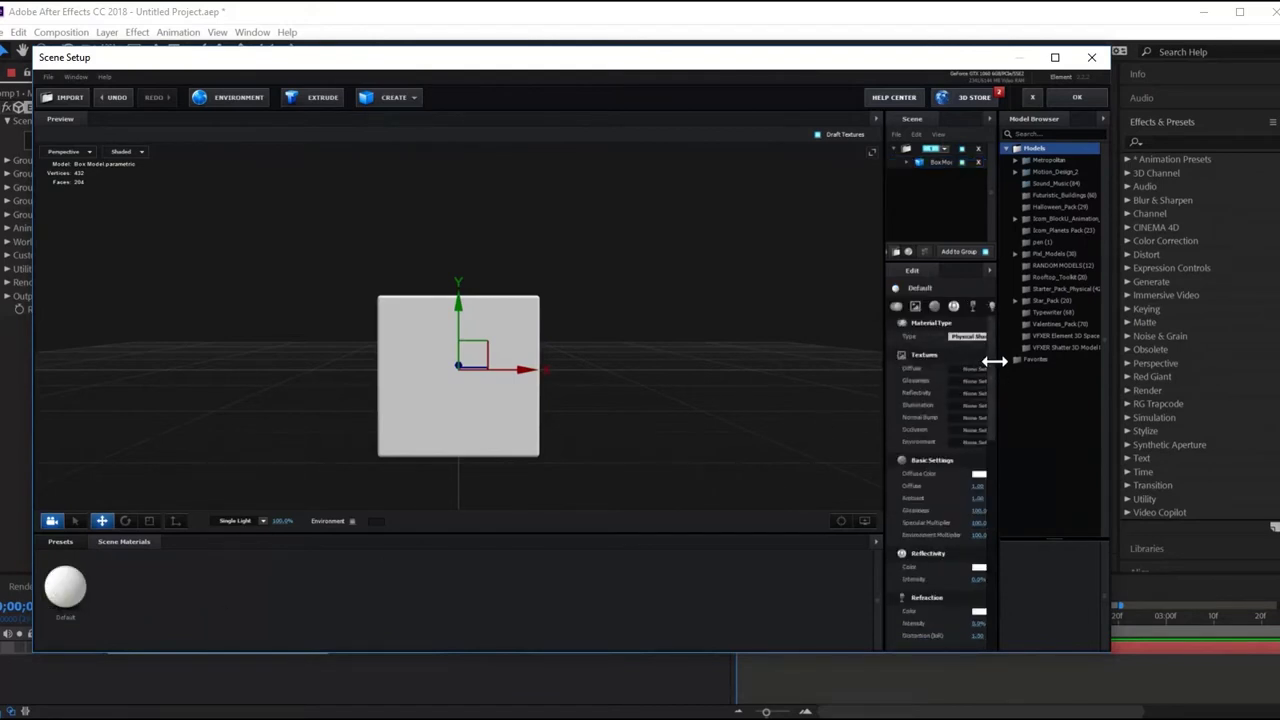
left_click_drag(994, 361, 1006, 366)
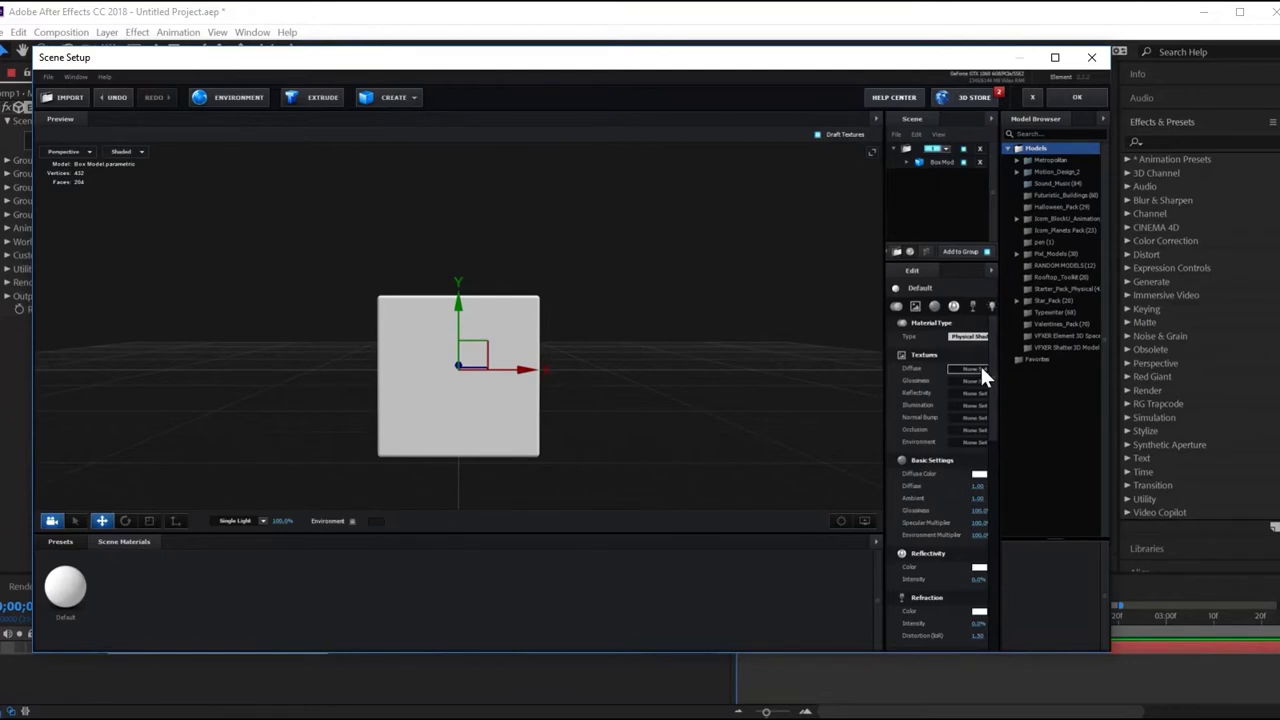
- Load SNOW COLOUR as the Diffuse texture and show full-resolution textures on the cube
left_click(978, 370)
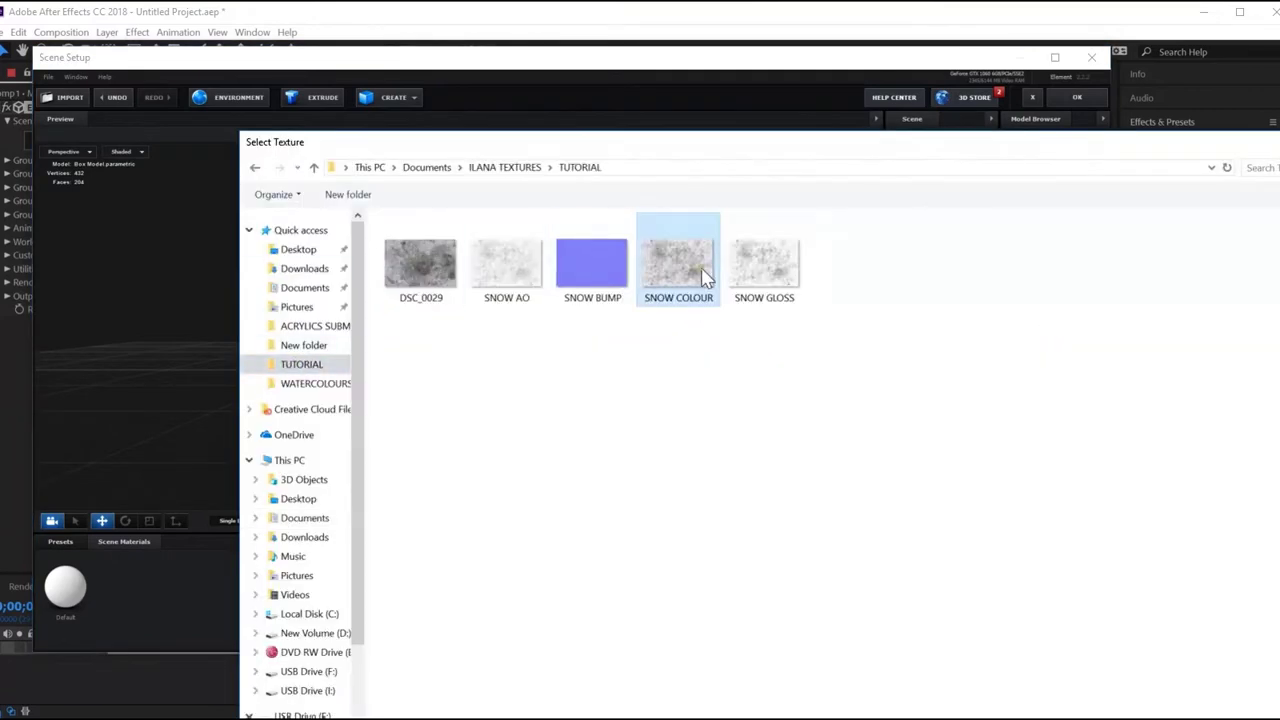
left_click_drag(240, 126, 70, 45)
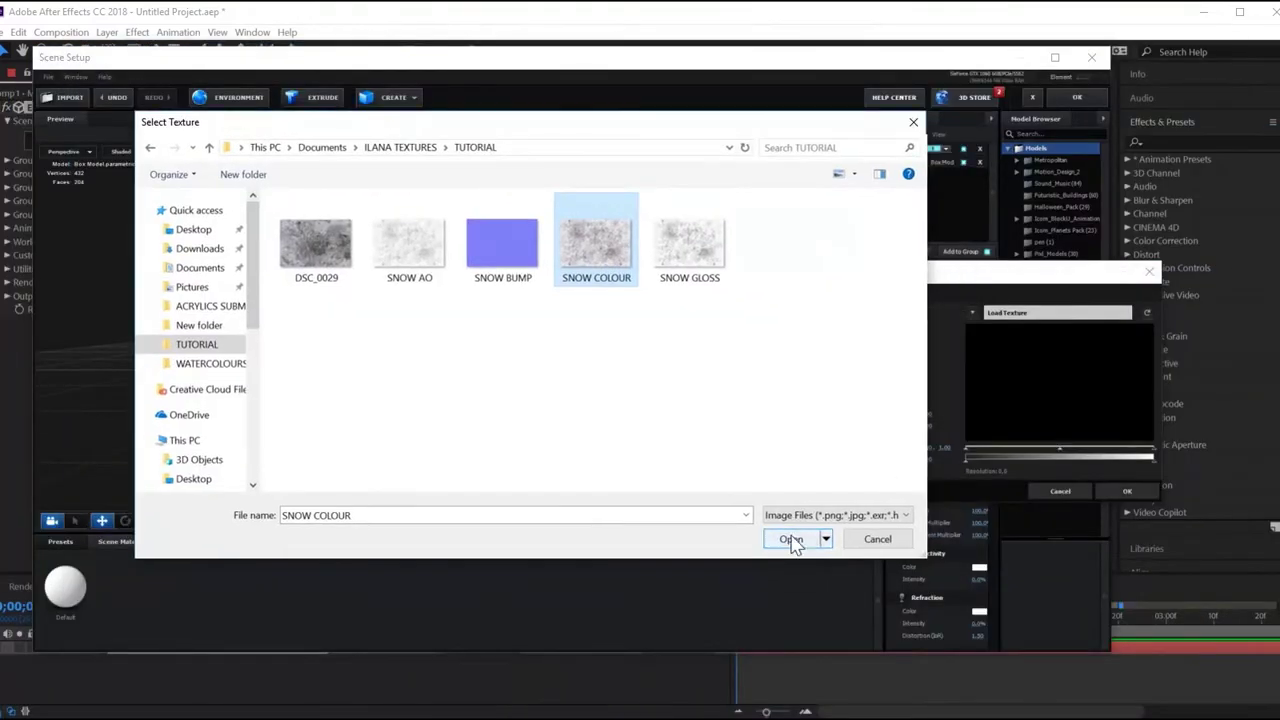
left_click(786, 535)
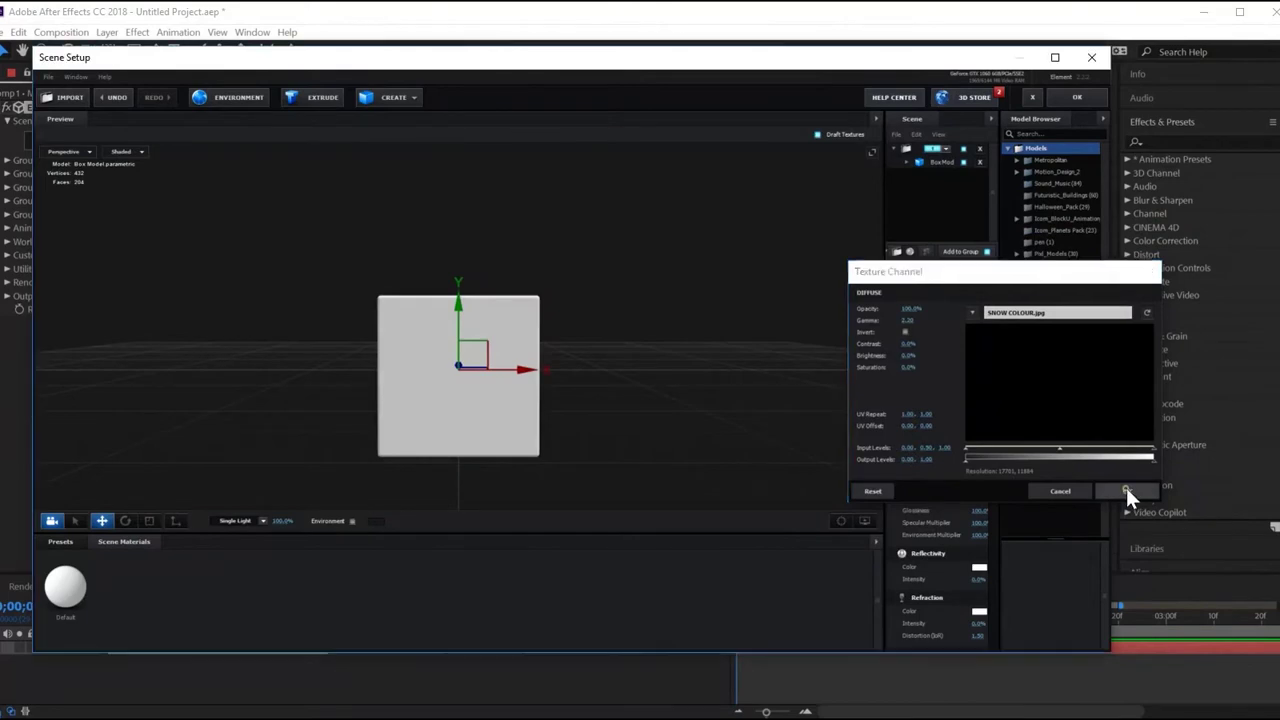
left_click(1126, 491)
left_click_drag(474, 428, 560, 380)
left_click(818, 133)
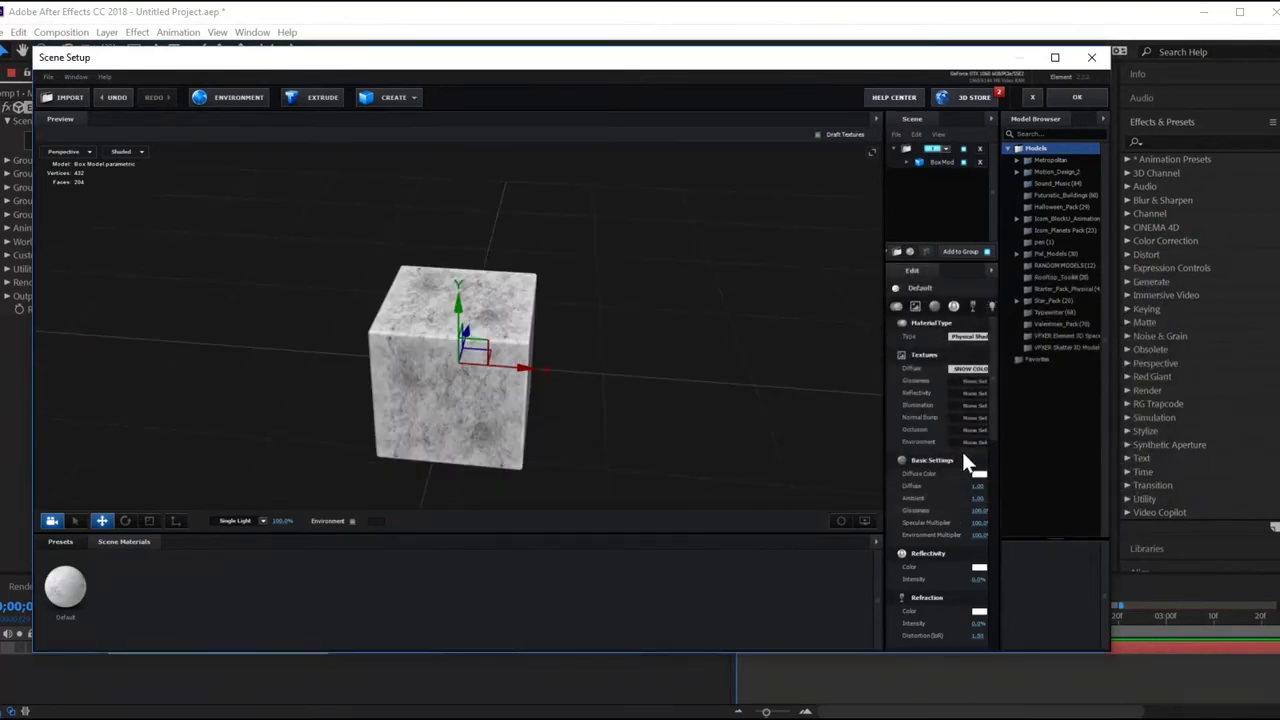
- Load SNOW BUMP into the Normal Bump texture channel
scroll(548, 455, "up", 2)
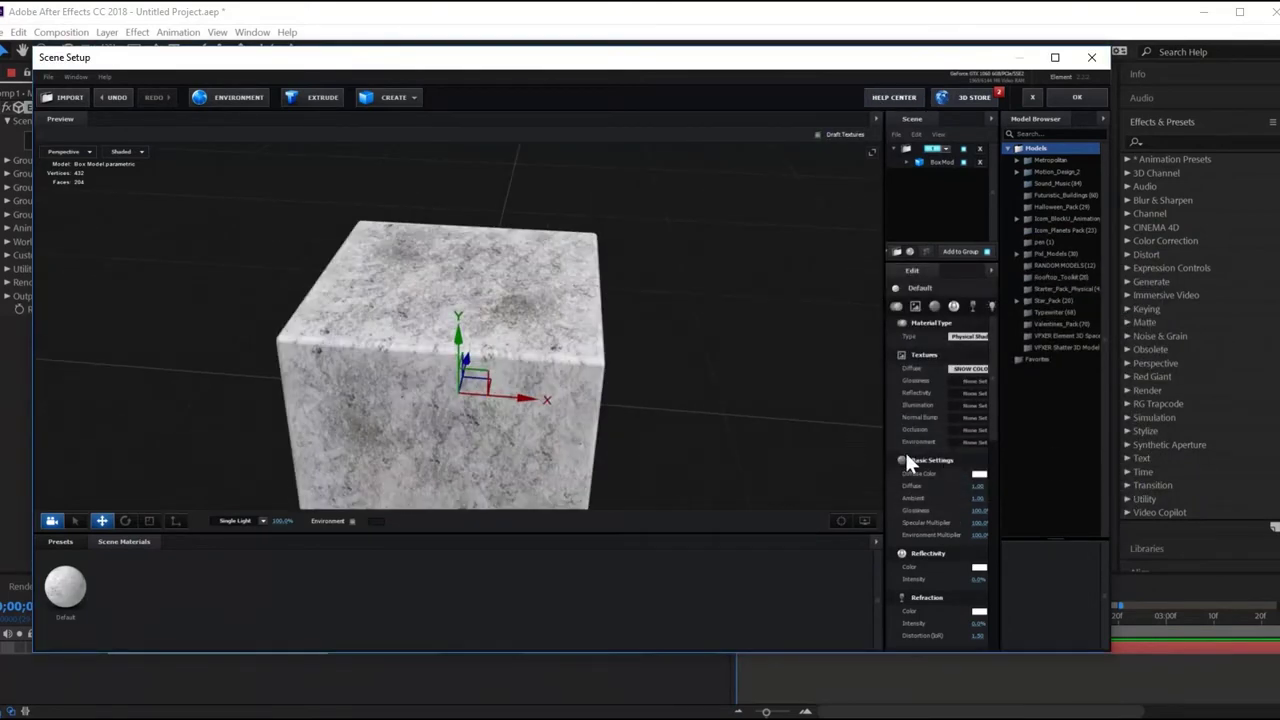
left_click(968, 380)
left_click(975, 390)
left_click(985, 445)
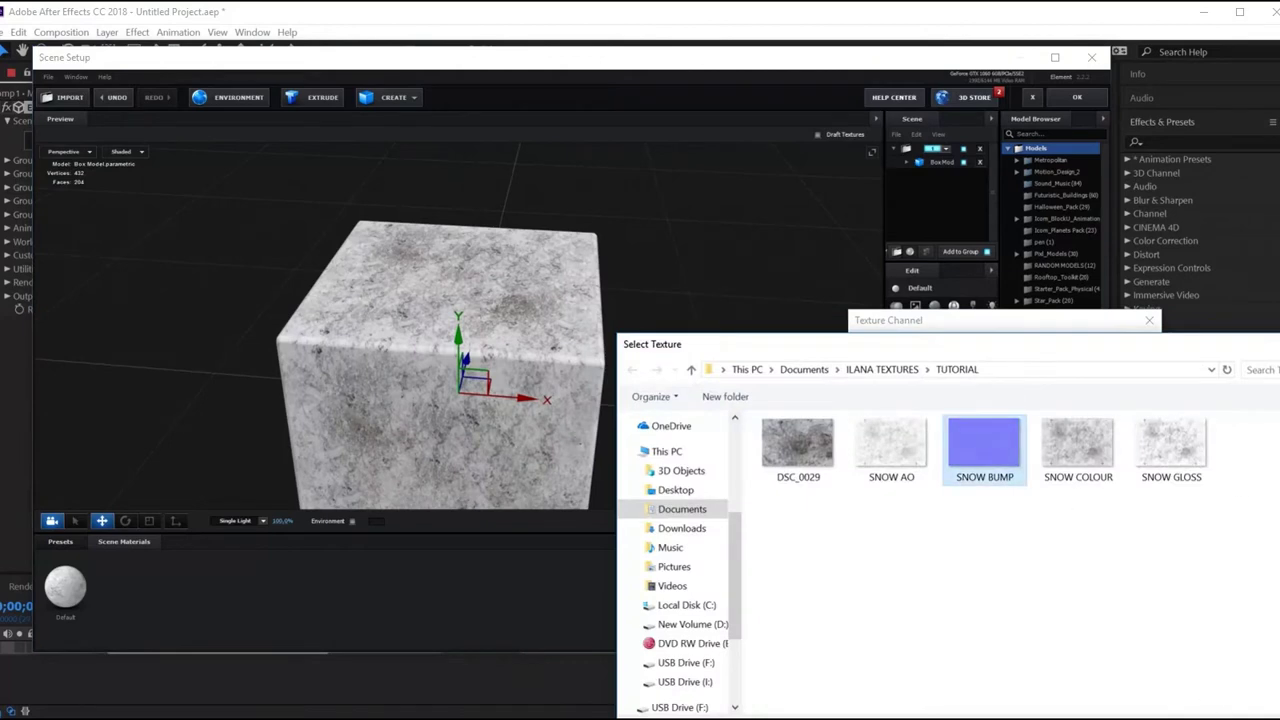
key("Return")
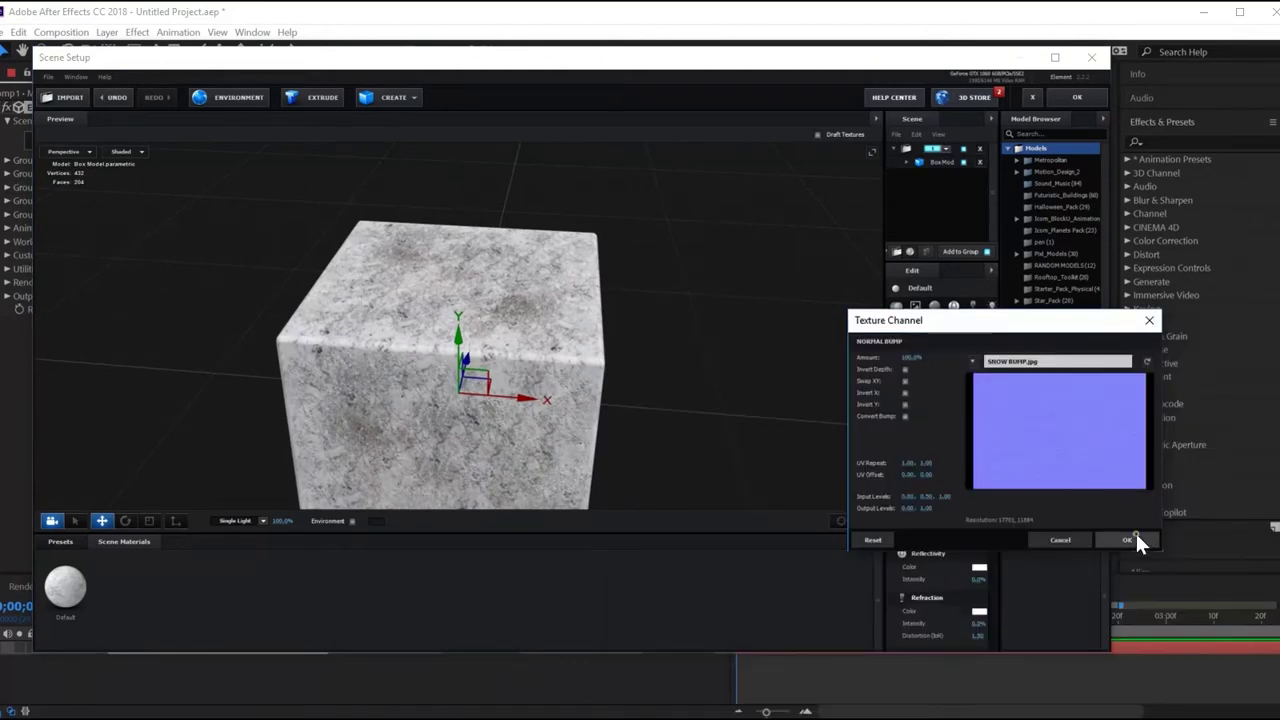
left_click(1127, 539)
- Load SNOW AO into the Occlusion texture channel
left_click(935, 415)
left_click(1005, 378)
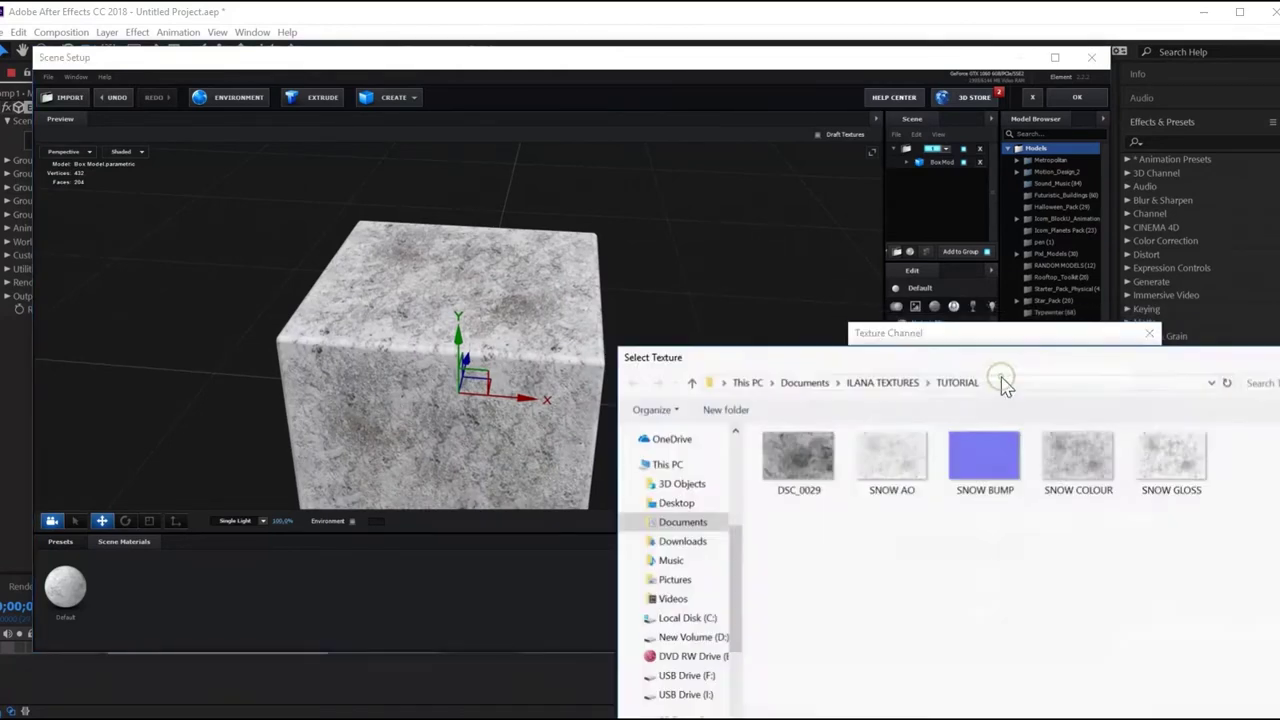
left_click(906, 455)
key("Return")
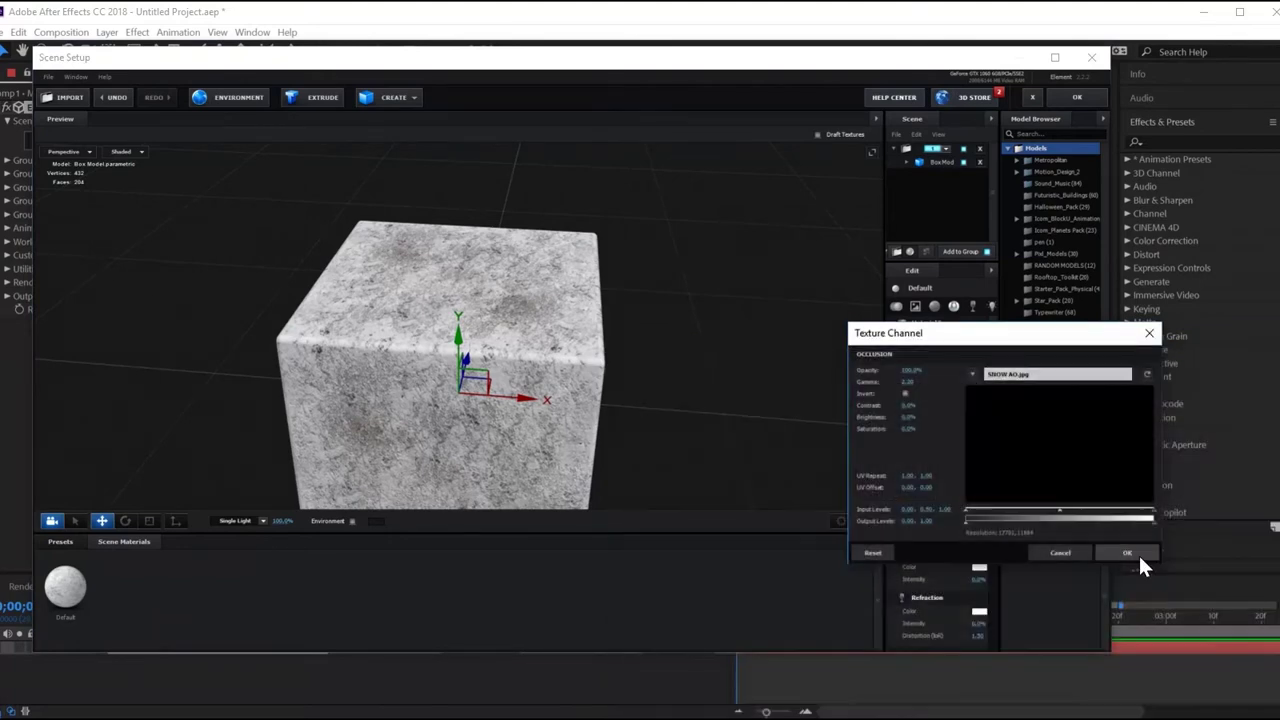
left_click(1138, 553)
- Load SNOW GLOSS into the Glossiness texture channel
left_click(960, 376)
left_click(1005, 326)
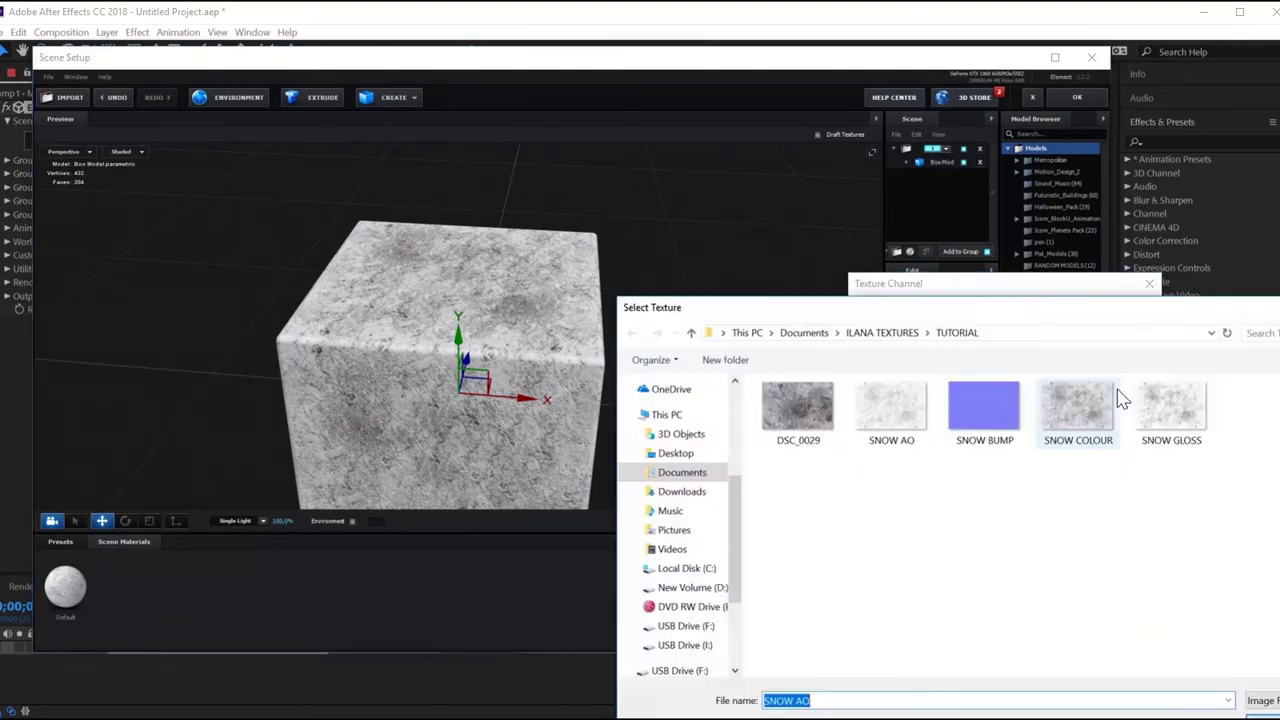
left_click(1171, 410)
key("Return")
left_click_drag(1052, 298, 882, 288)
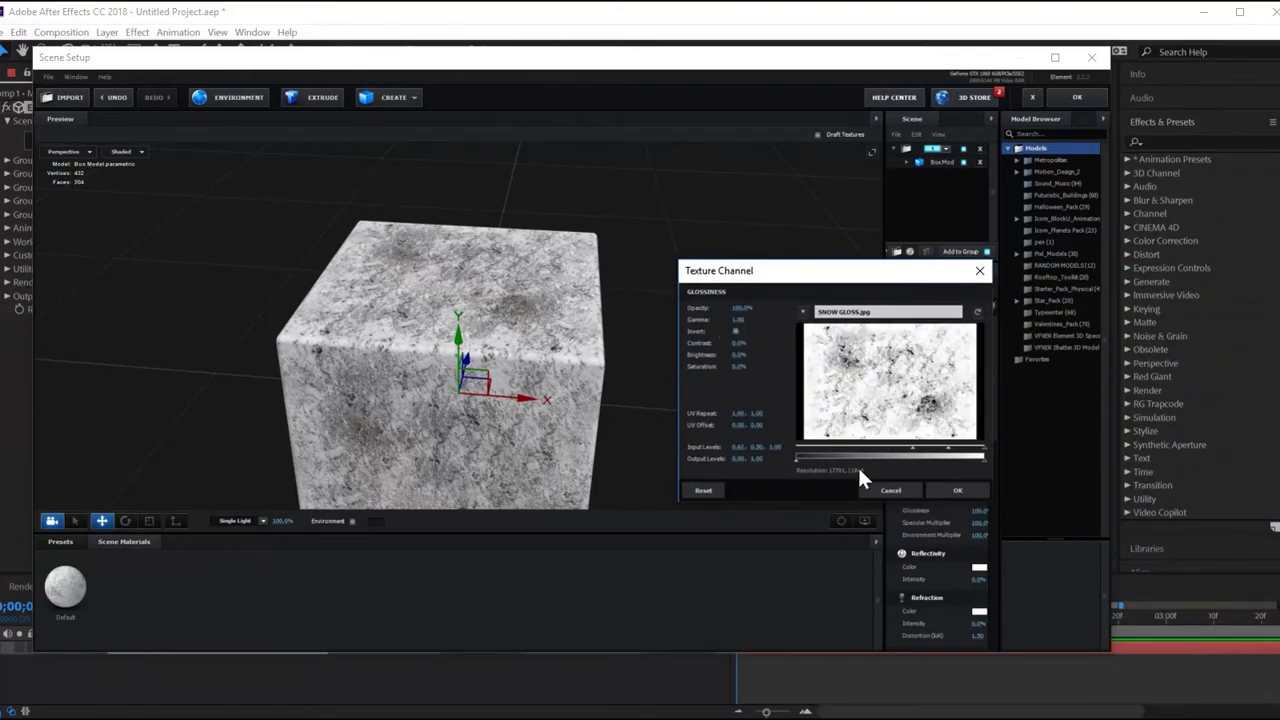
- Confirm the Glossiness map, then load SNOW GLOSS into the Reflectivity texture channel
left_click(958, 493)
left_click_drag(620, 450, 760, 275)
left_click(963, 382)
left_click(1000, 337)
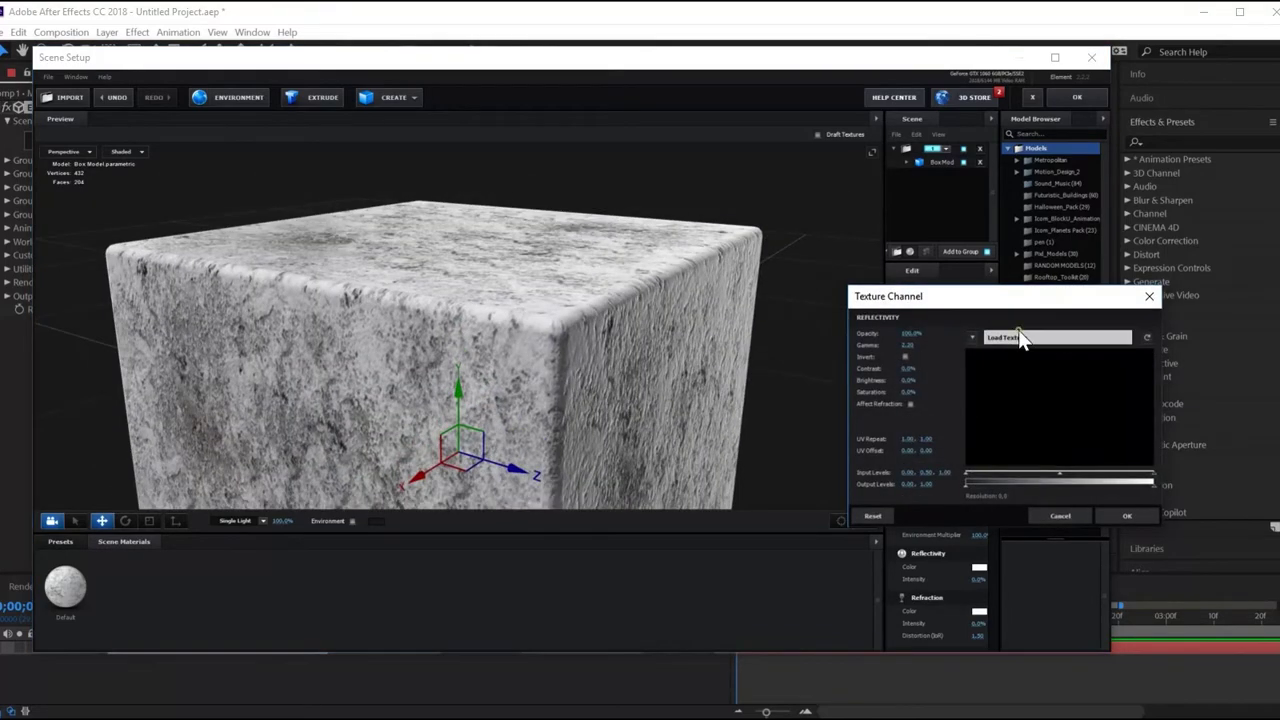
left_click(1171, 425)
key("Return")
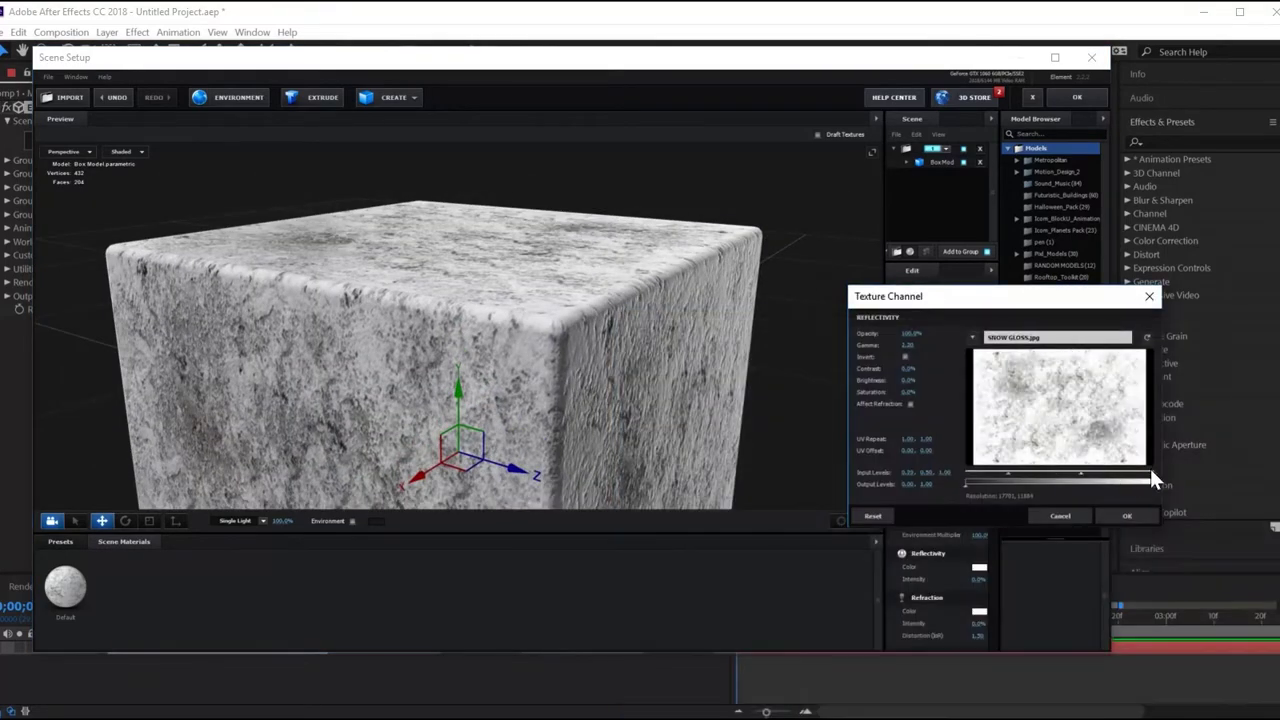
left_click(1128, 516)
- Raise the Reflectivity Intensity and view the glossier snow cube from a new angle
scroll(972, 490, "down", 2)
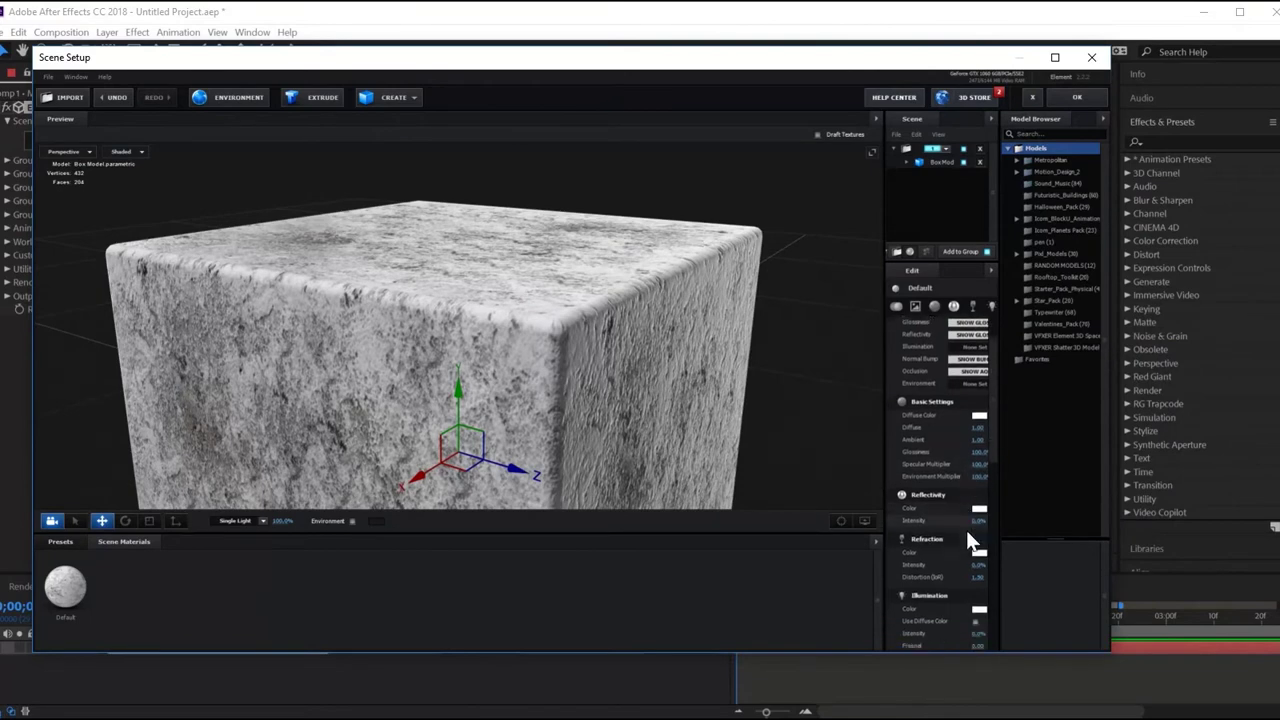
left_click_drag(877, 501, 829, 503)
mouse_move(931, 505)
left_mouse_down()
mouse_move(960, 506)
mouse_move(947, 507)
left_mouse_up()
mouse_move(504, 394)
left_mouse_down()
mouse_move(542, 401)
mouse_move(504, 384)
mouse_move(489, 418)
mouse_move(501, 399)
left_mouse_up()
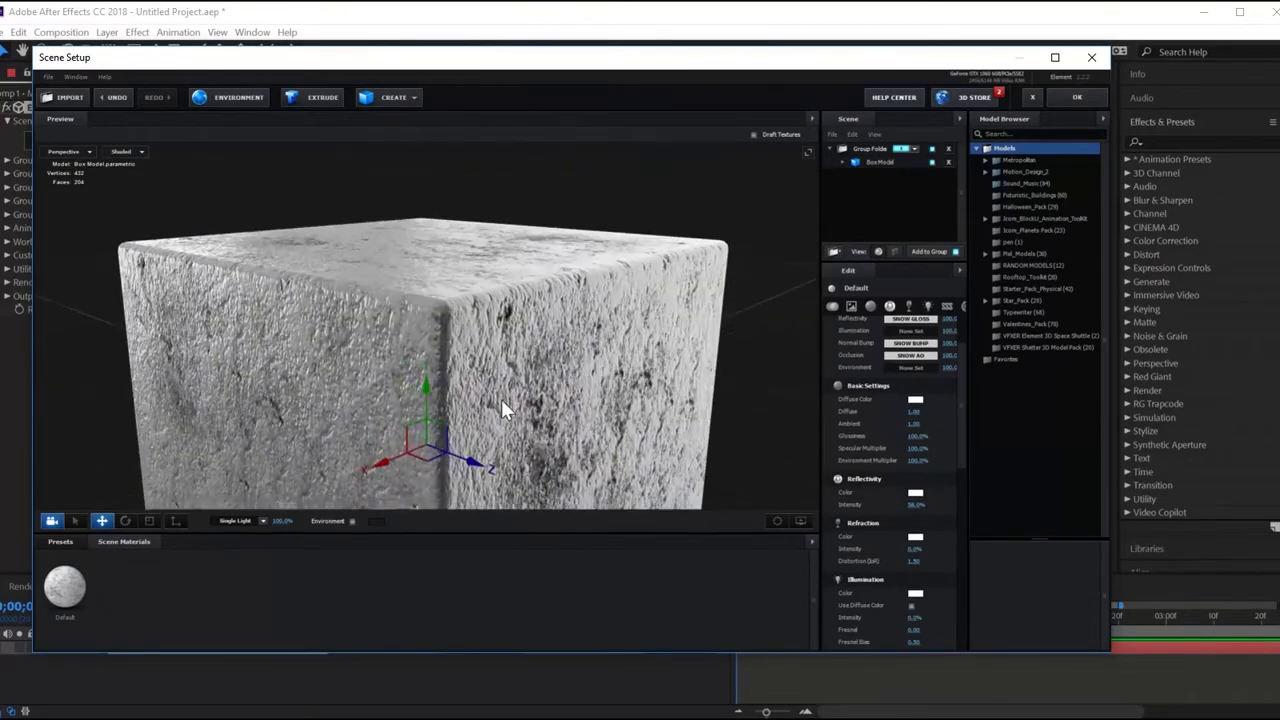
- Save the Default snow material as a material preset in the chosen folder
right_click(68, 594)
left_click(150, 700)
left_click(570, 358)
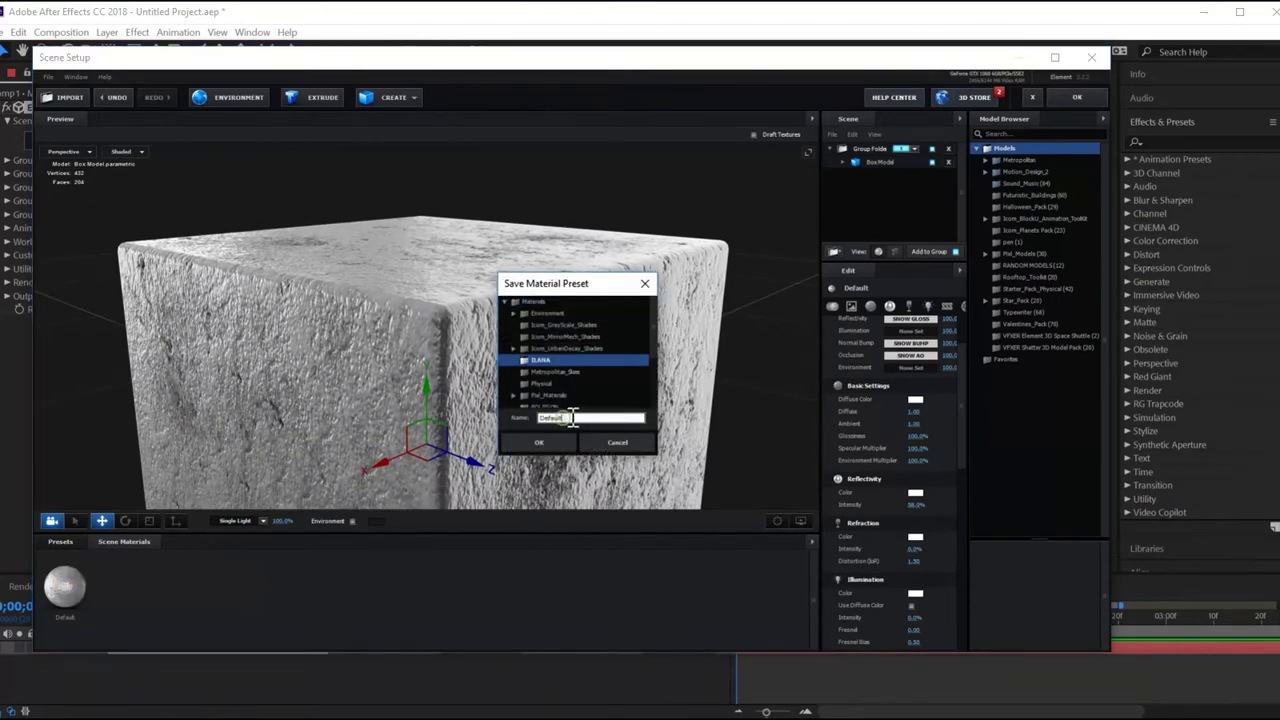
key("Return")
- Apply the FineMetalGrid preset material to the cube from the Presets library
left_click(60, 541)
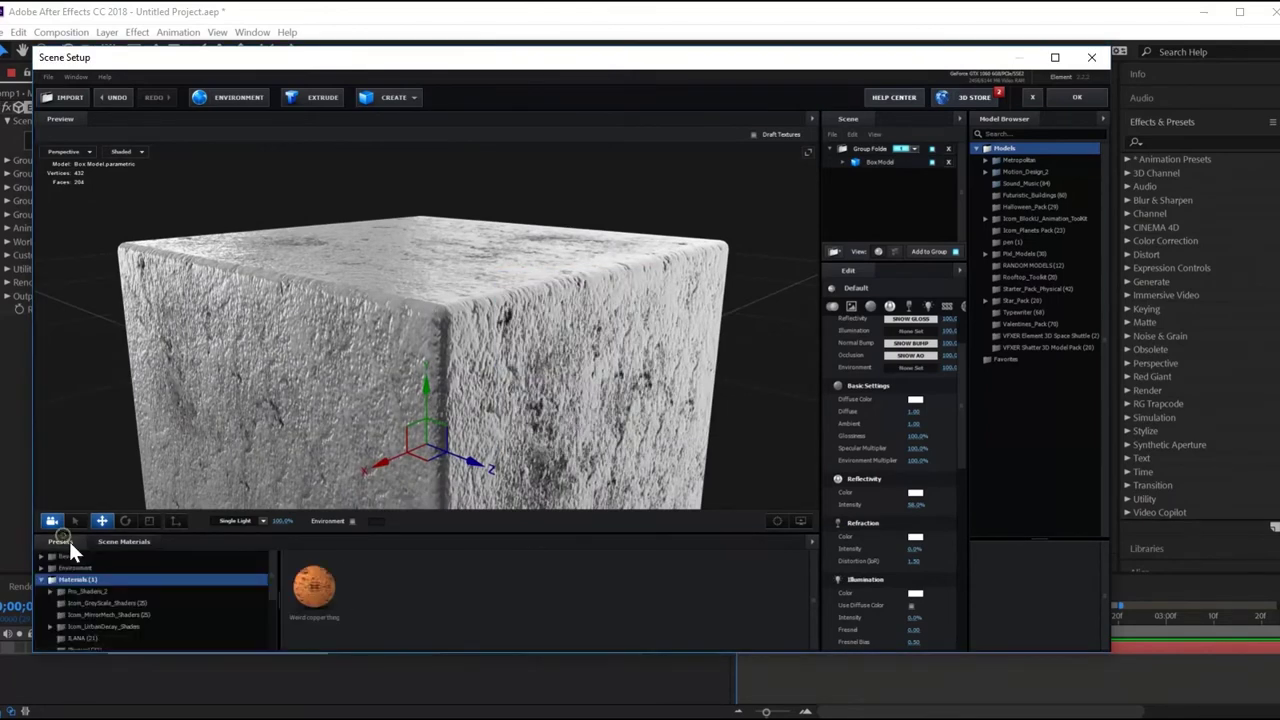
left_click(84, 600)
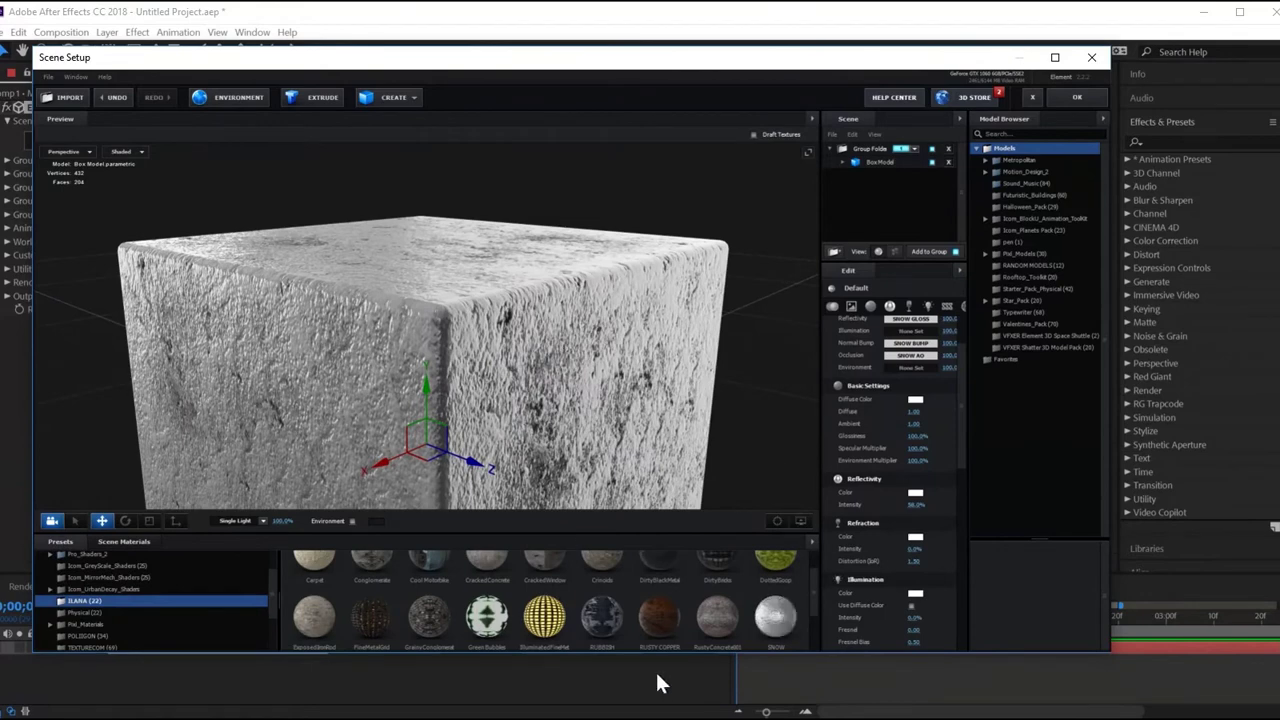
left_click_drag(541, 626, 546, 360)
scroll(470, 600, "down", 1)
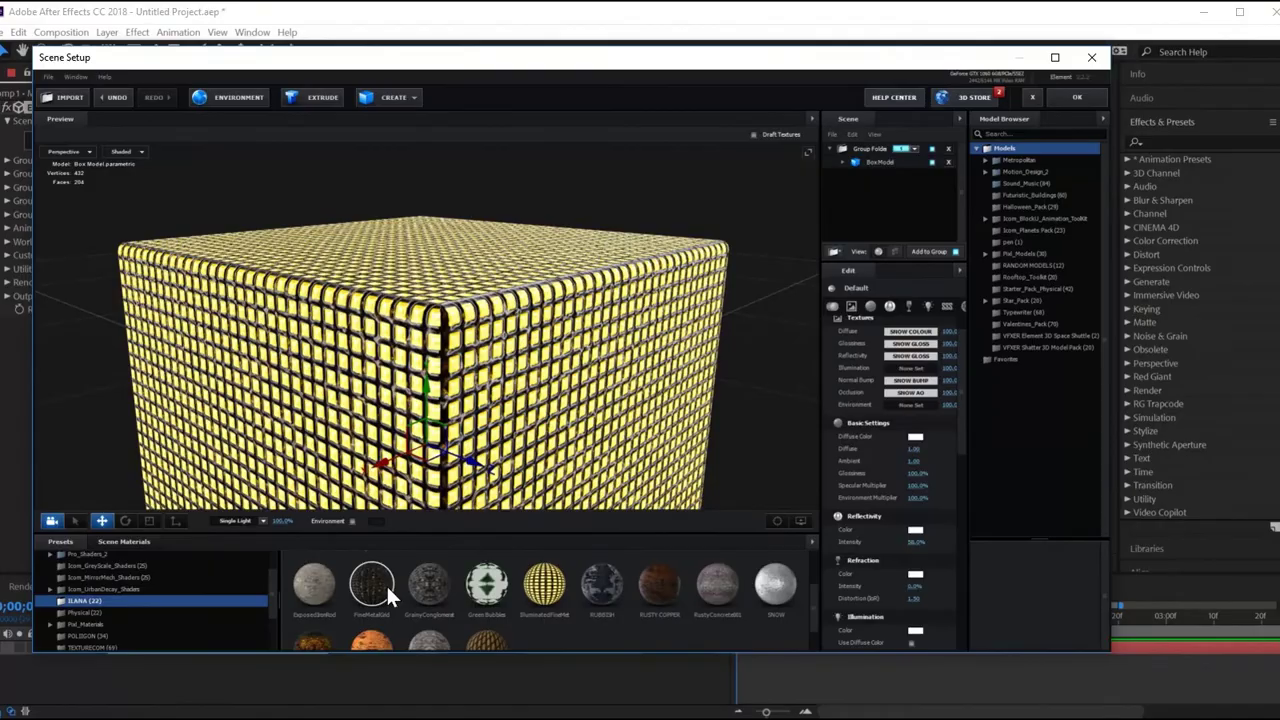
left_click_drag(388, 588, 563, 462)
left_click_drag(578, 290, 560, 350)
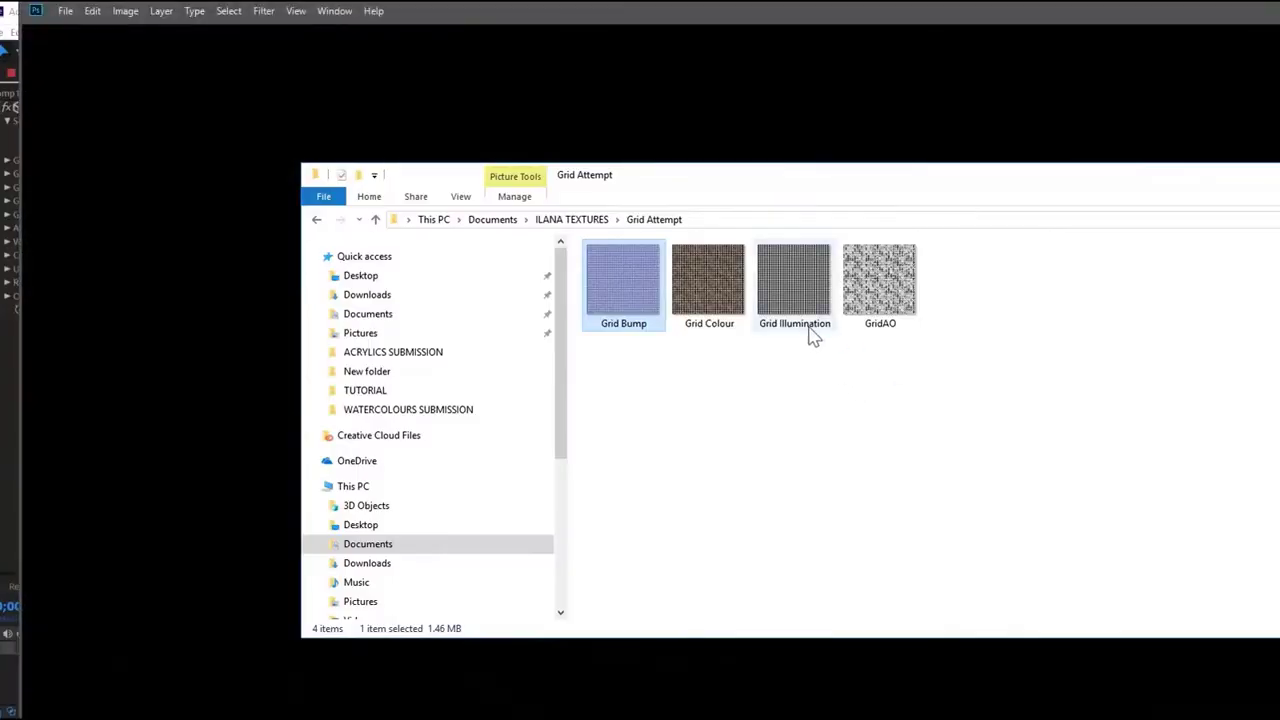
- Open Grid Bump.png in Photoshop and toggle Layer 0's visibility off and back on
left_click_drag(616, 274, 158, 462)
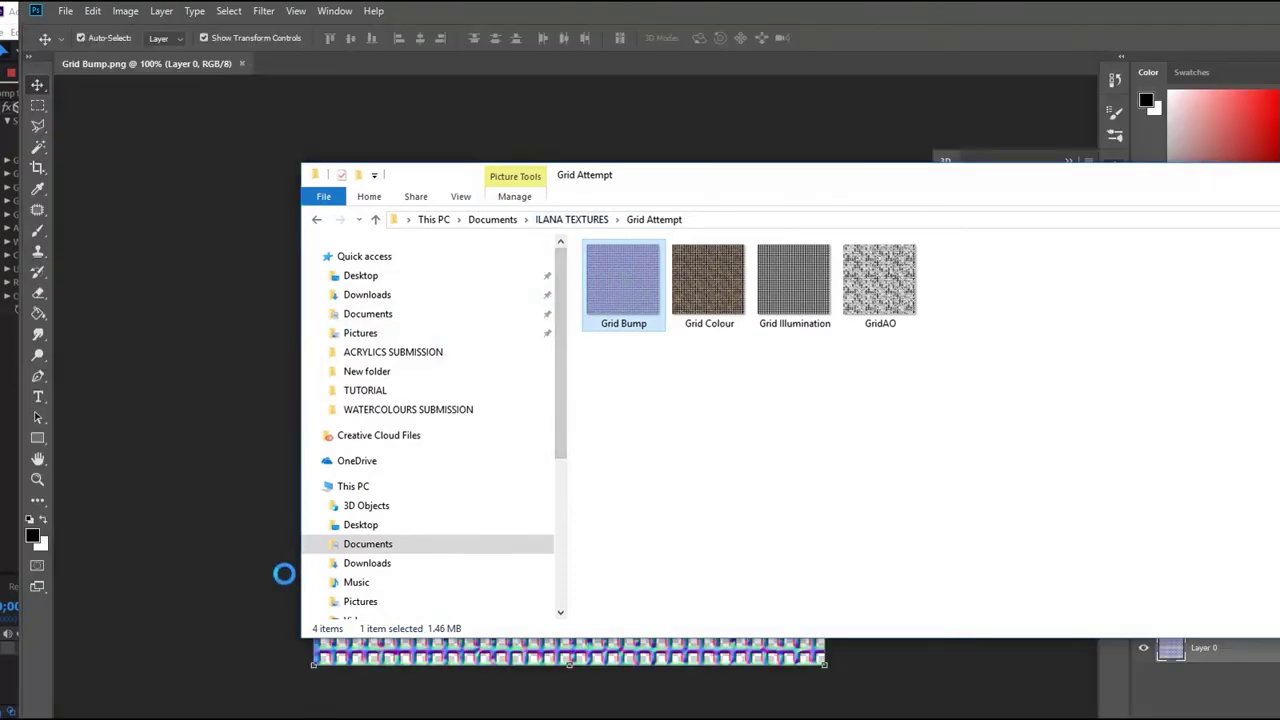
left_click(214, 612)
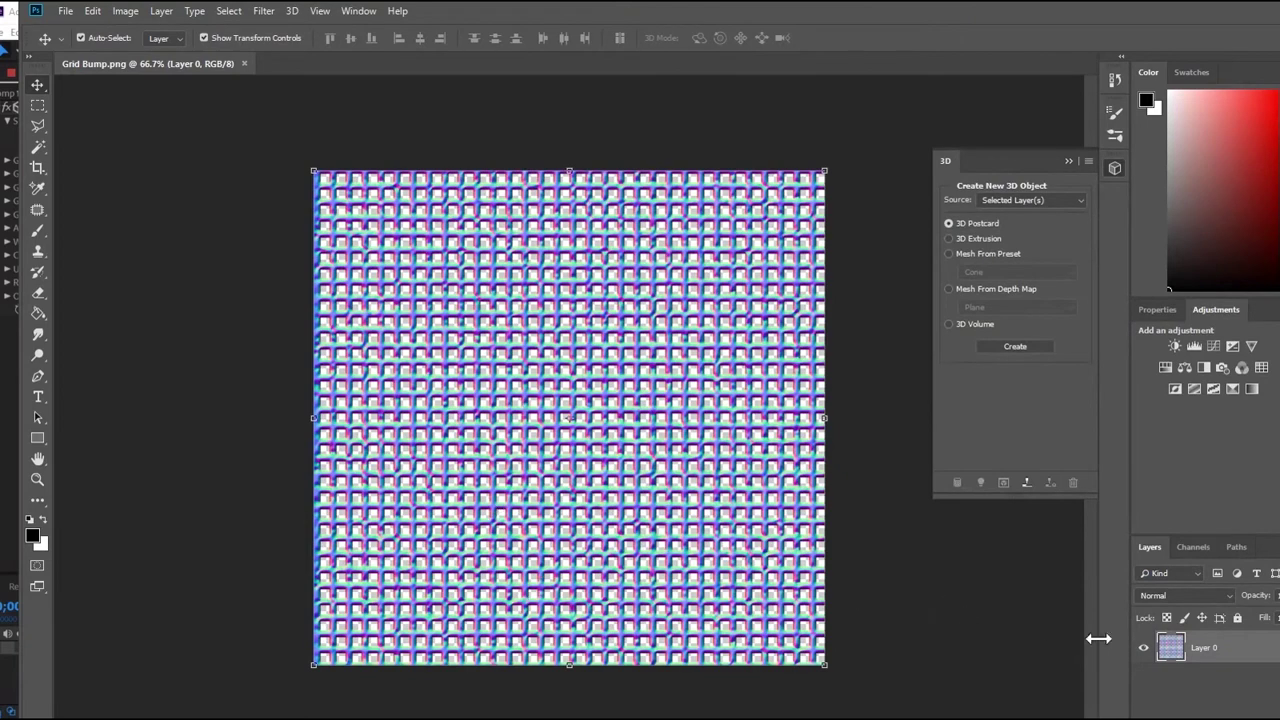
left_click(1144, 650)
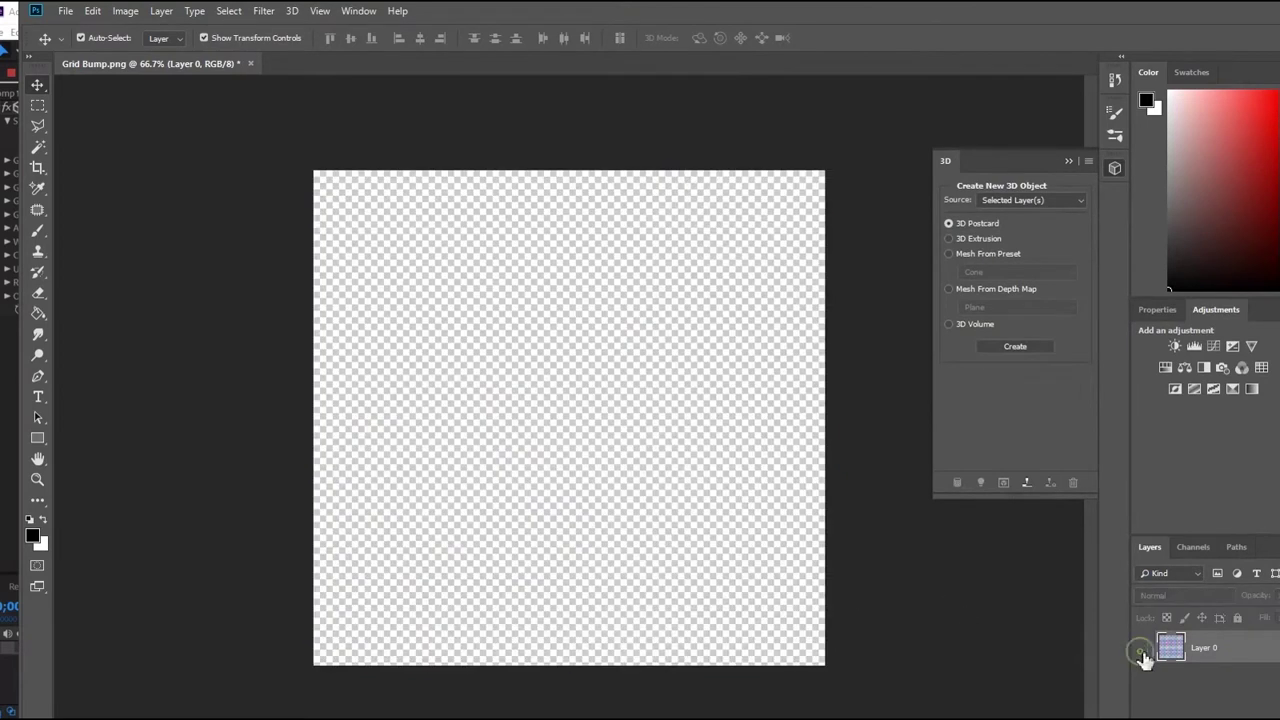
left_click(1144, 649)
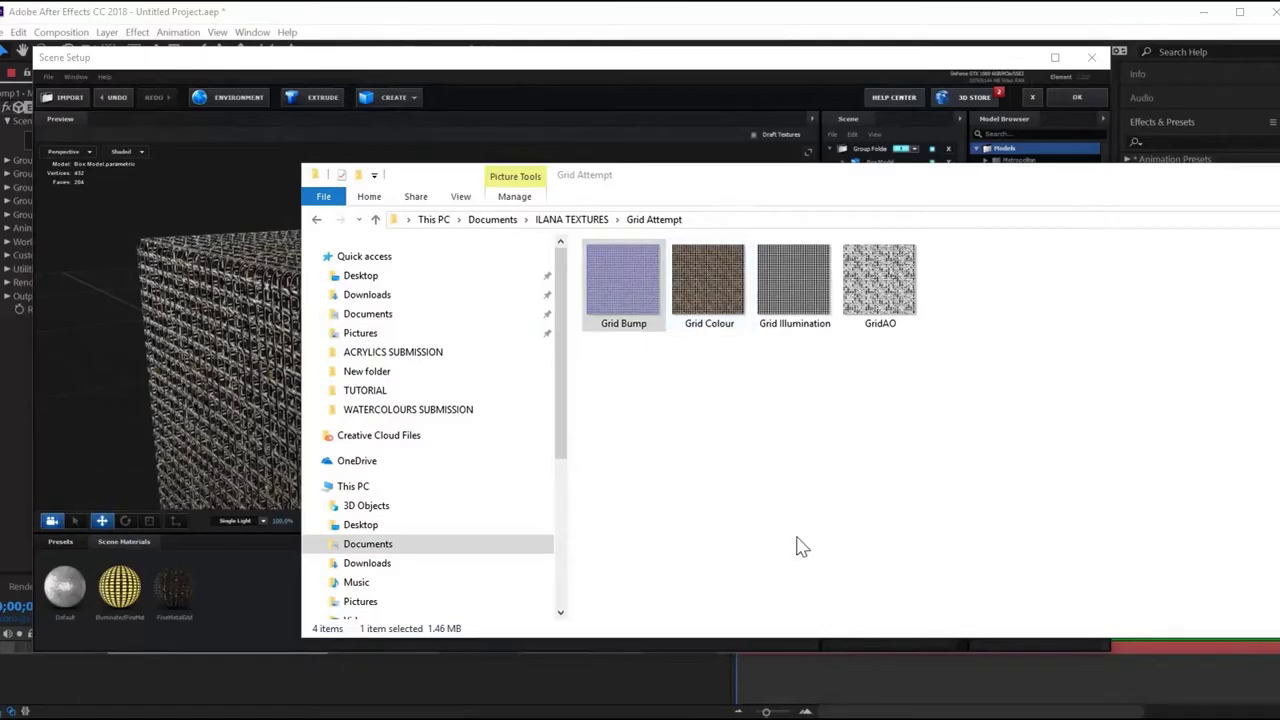
- Return to the Element 3D Scene Setup and scroll to the FineMetalGrid advanced settings
left_click(797, 546)
scroll(877, 430, "down", 3)
scroll(876, 448, "down", 5)
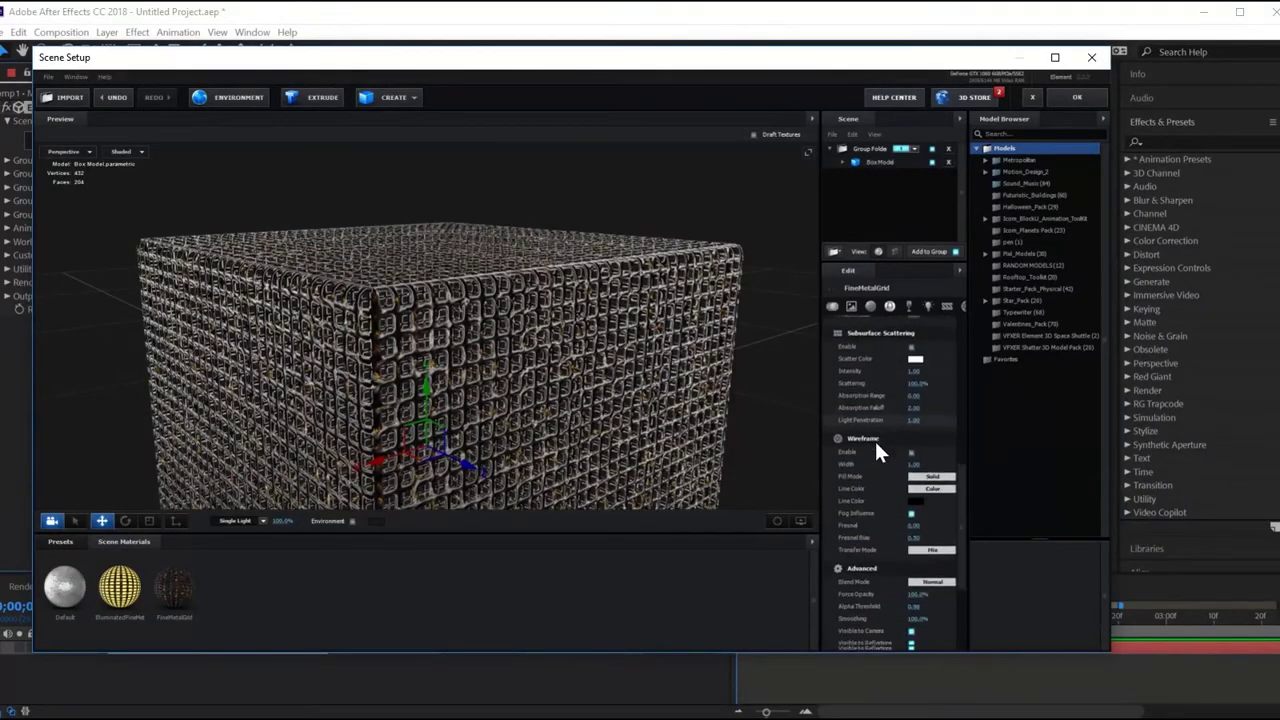